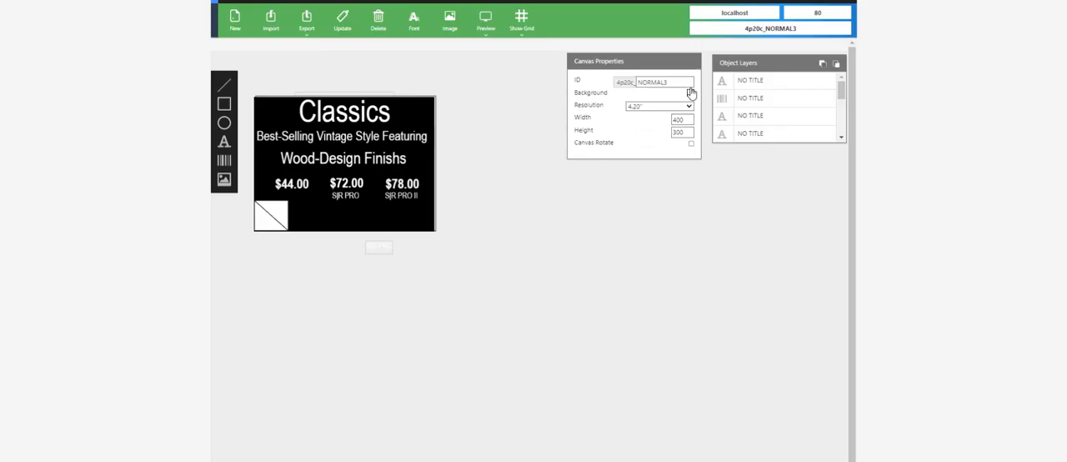
Load the stored 4p20c_NORMAL layout onto the canvas.
click(758, 30)
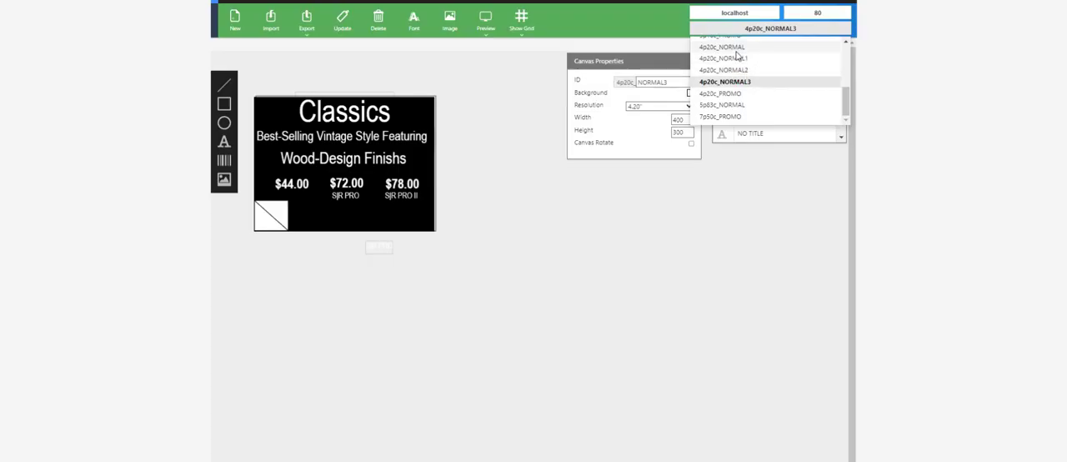
click(739, 47)
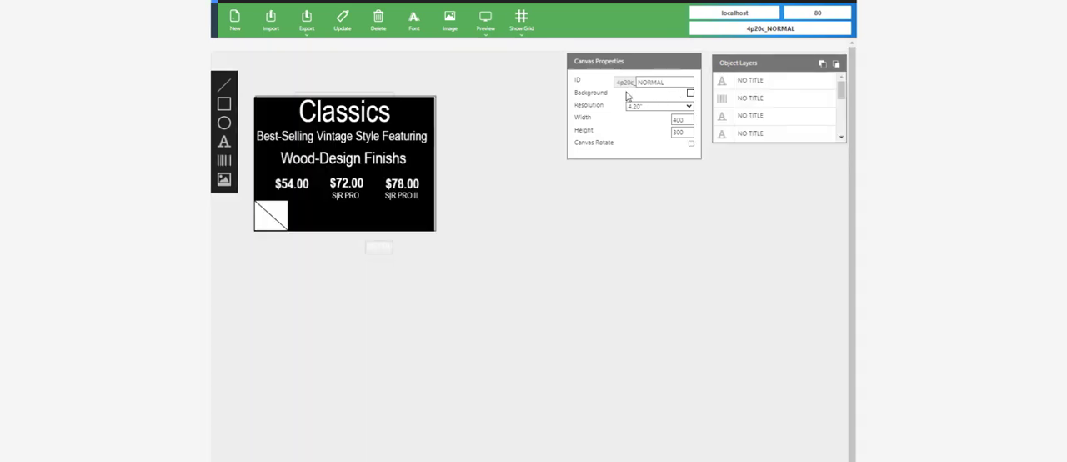
click(655, 82)
click(674, 82)
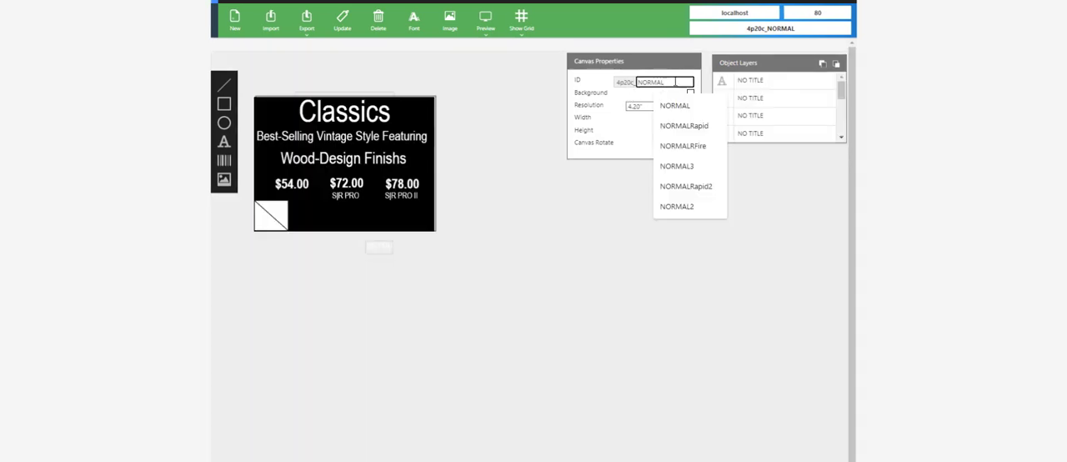
click(640, 210)
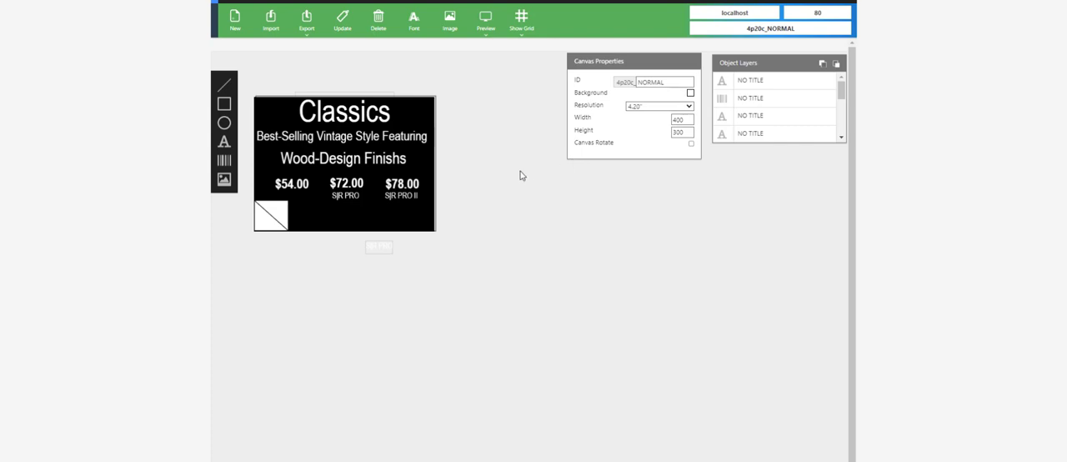
Change the canvas ID to NORMAL2 and upload the layout under that ID.
click(678, 83)
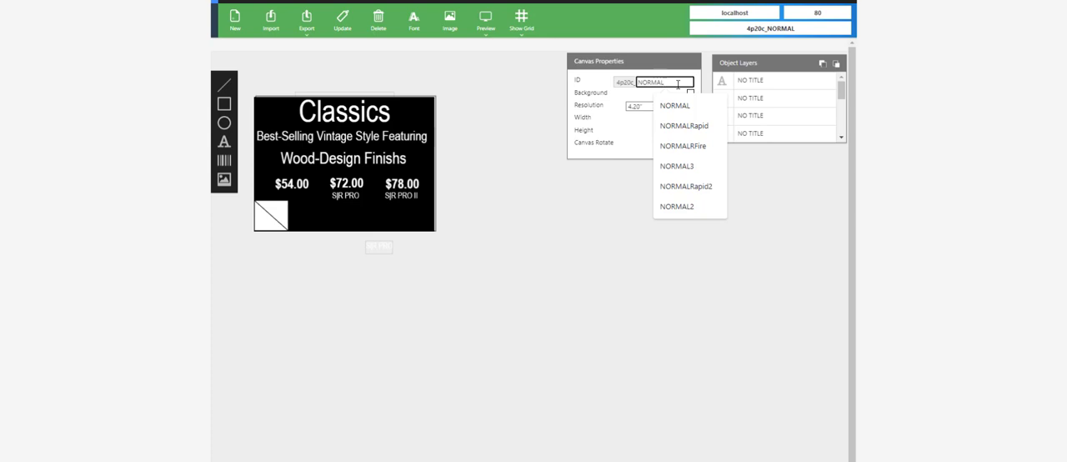
text(1)
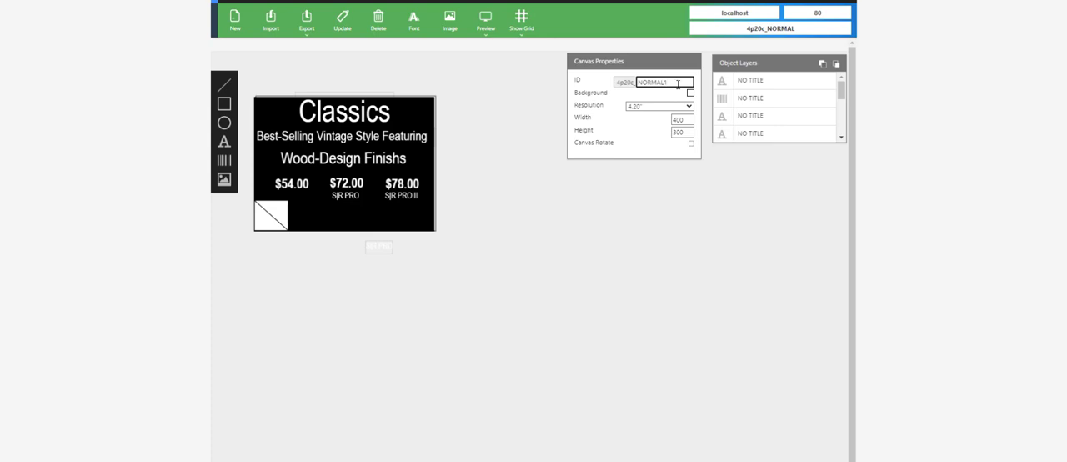
key(BackSpace)
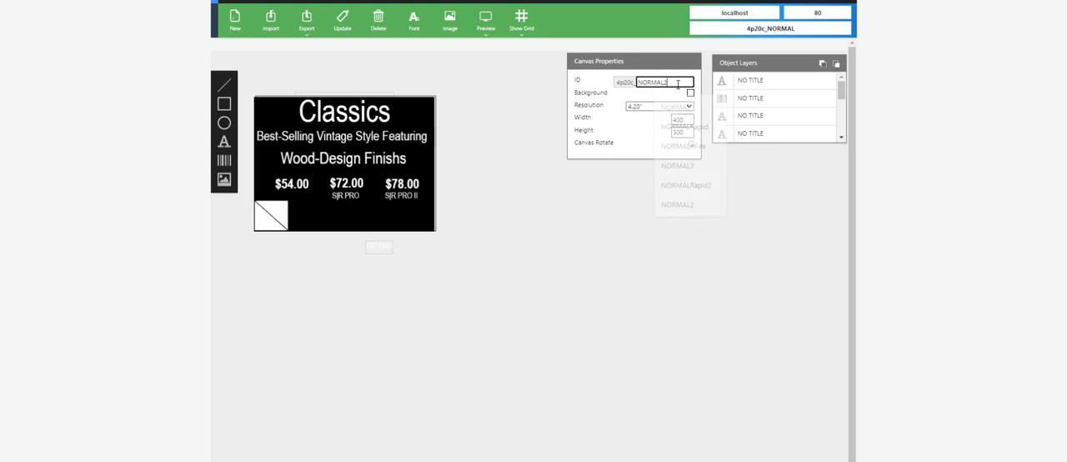
text(2)
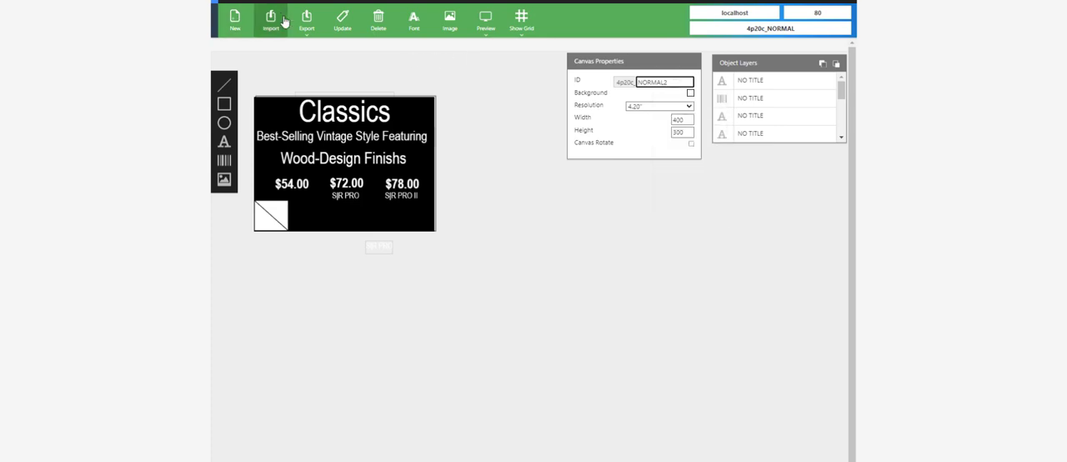
click(344, 25)
click(587, 261)
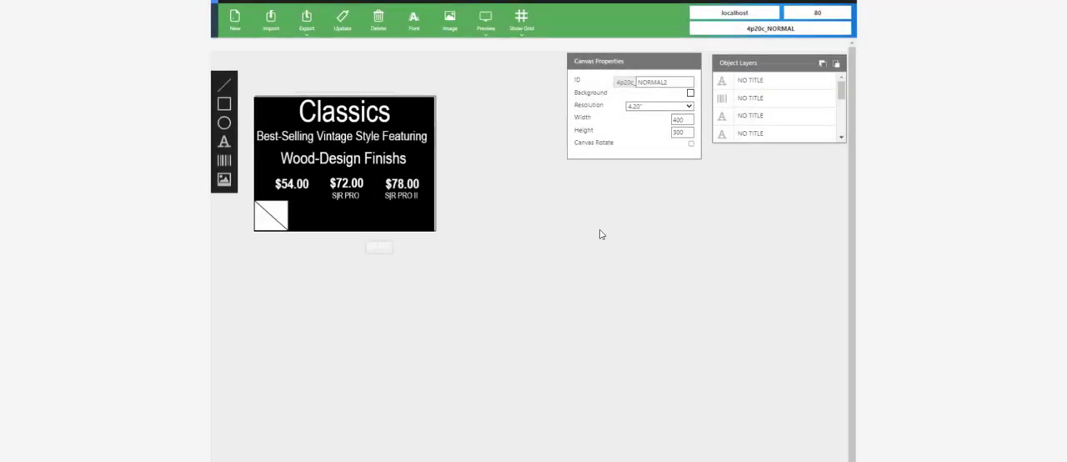
click(624, 260)
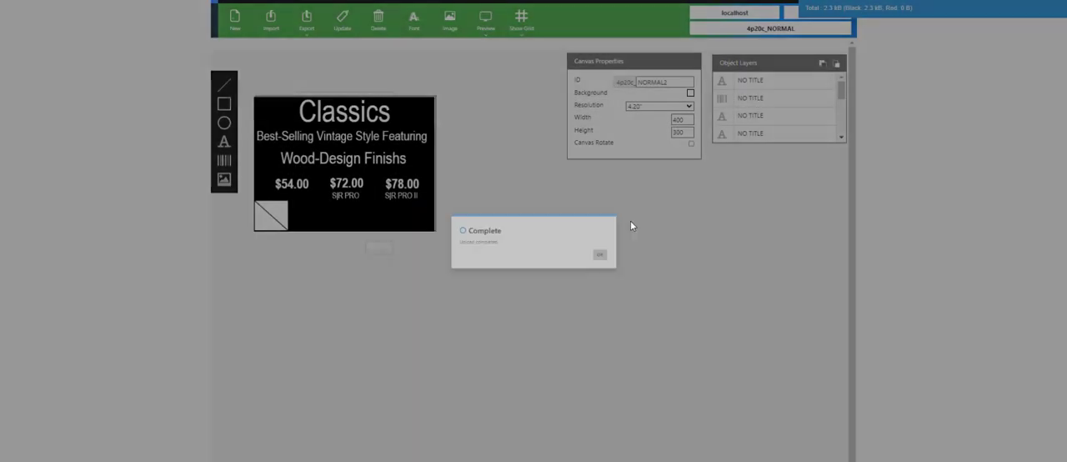
Change the canvas ID to NORMAL3 and upload another copy of the layout.
click(680, 81)
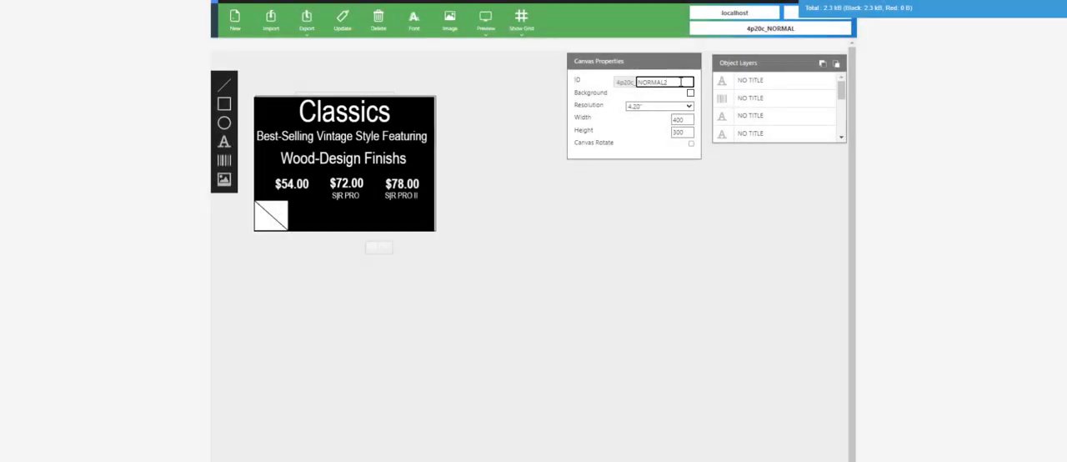
key(BackSpace)
text(3)
click(334, 29)
click(592, 262)
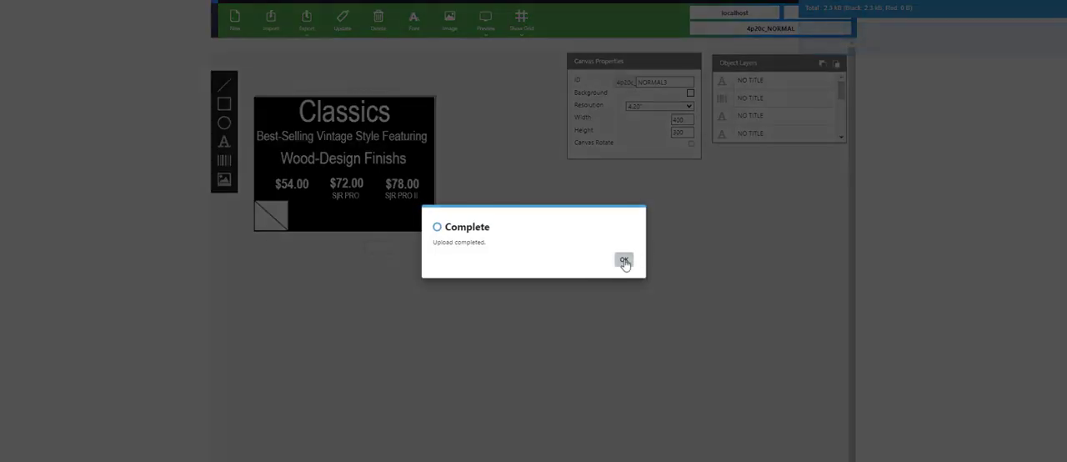
click(623, 261)
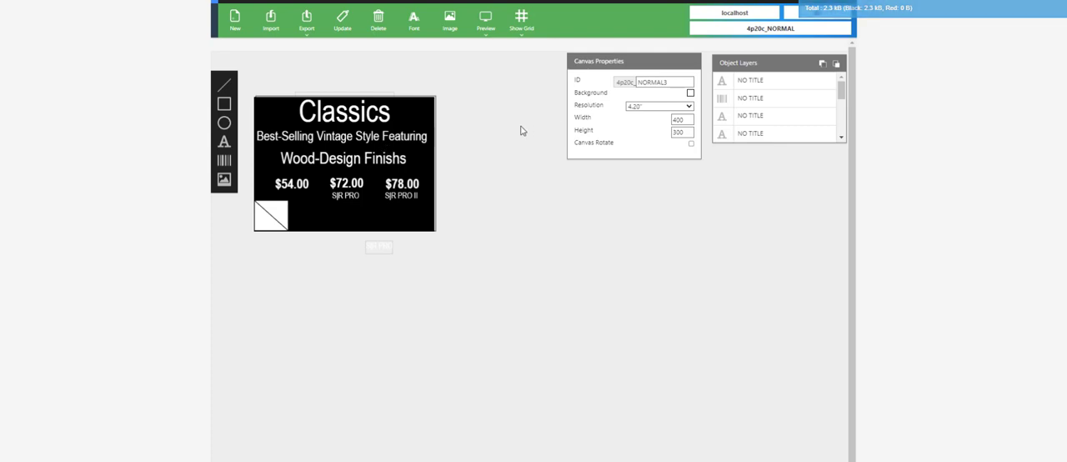
Try to reload the 4p20c_NORMAL layout.
click(659, 83)
click(763, 31)
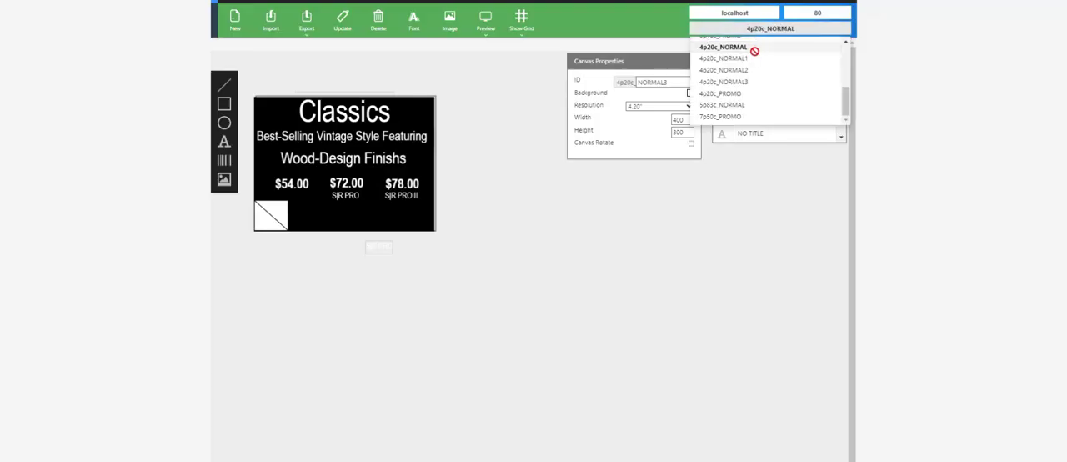
click(748, 48)
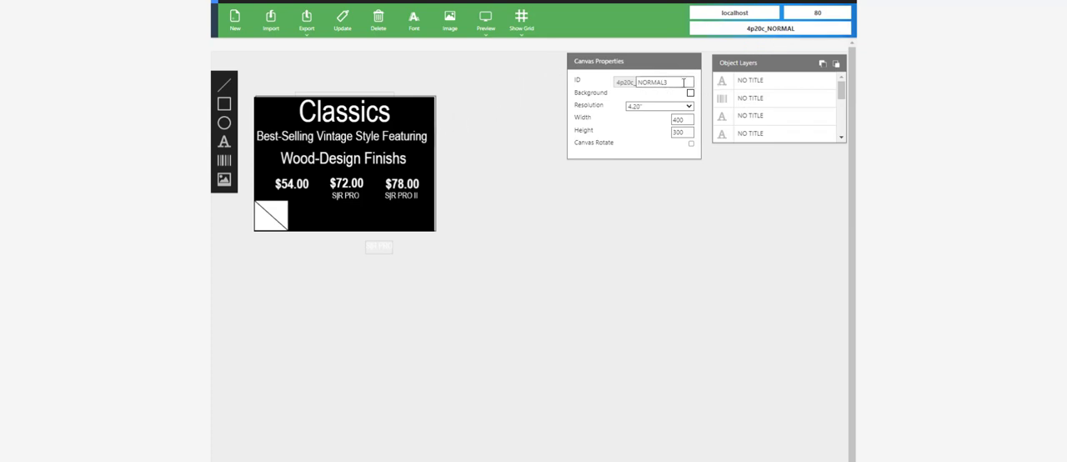
Shift the Classics title to the right, to about X 118, Y -6, and upload the changed layout.
click(388, 135)
click(385, 111)
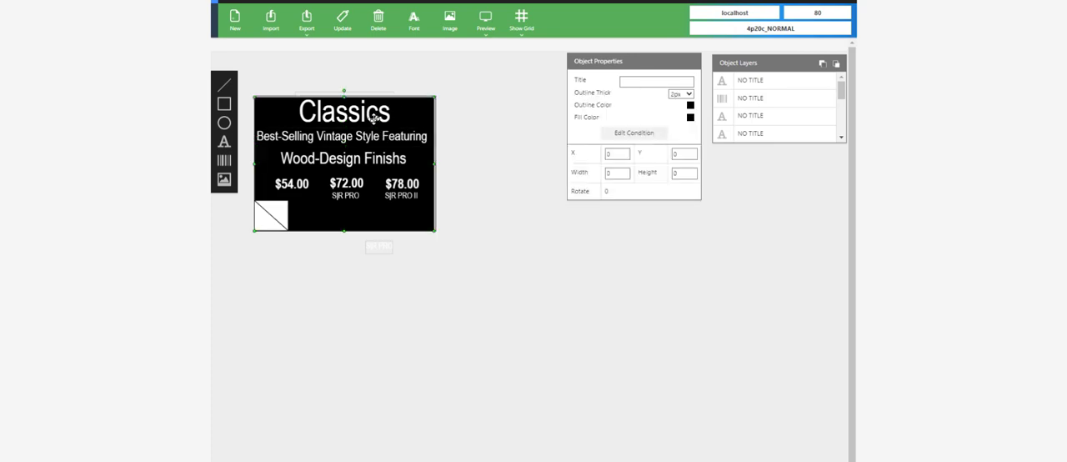
click(348, 111)
drag(348, 112, 356, 114)
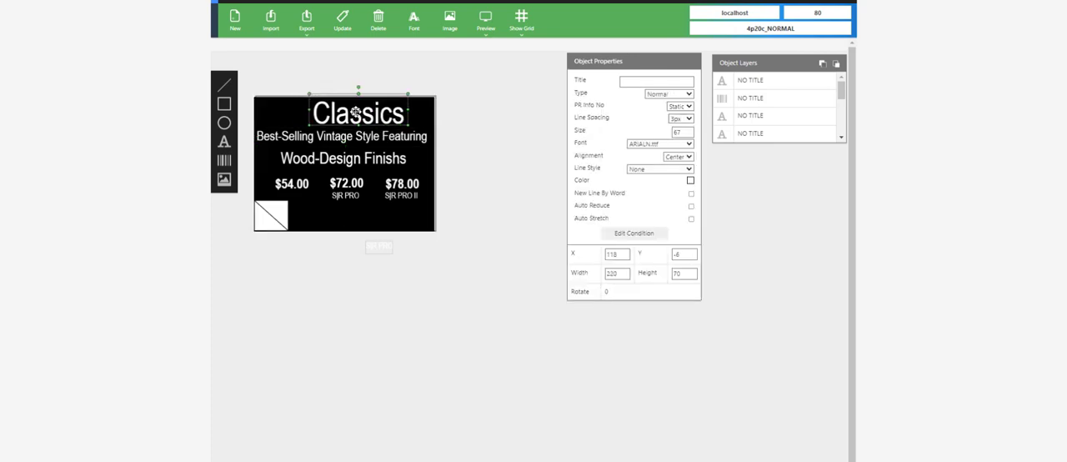
click(344, 22)
click(587, 261)
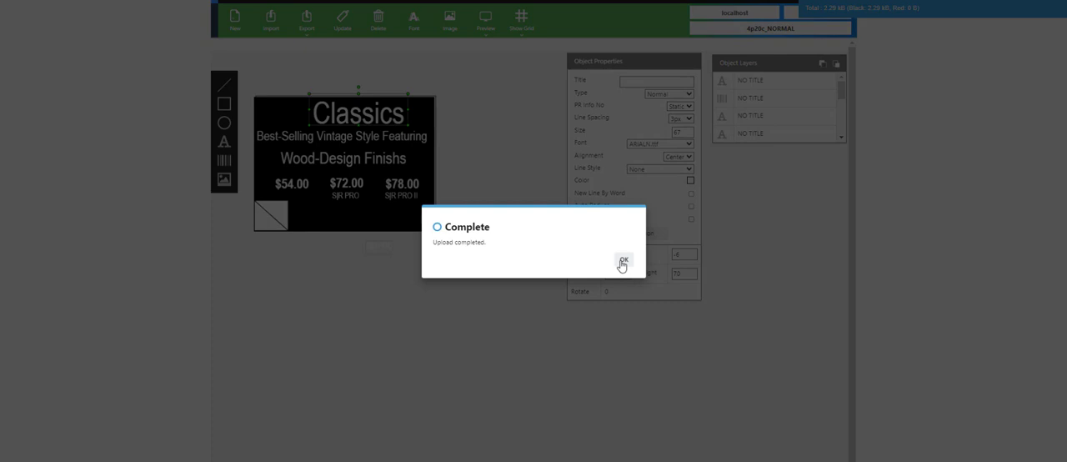
click(624, 261)
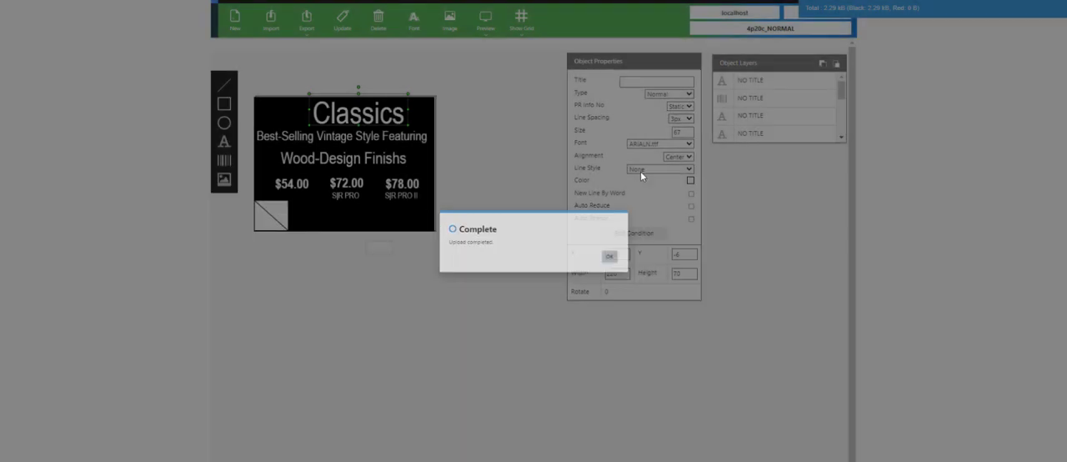
Load the 4p20c_NORMAL1 layout and move its Classics title to about X 118 and the $78.00 price to about X 289, Y 164.
click(763, 30)
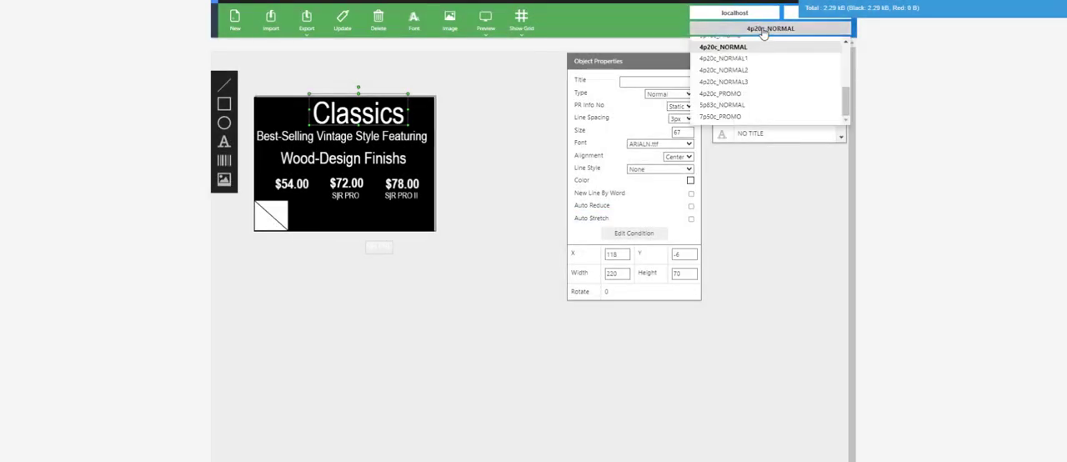
click(740, 58)
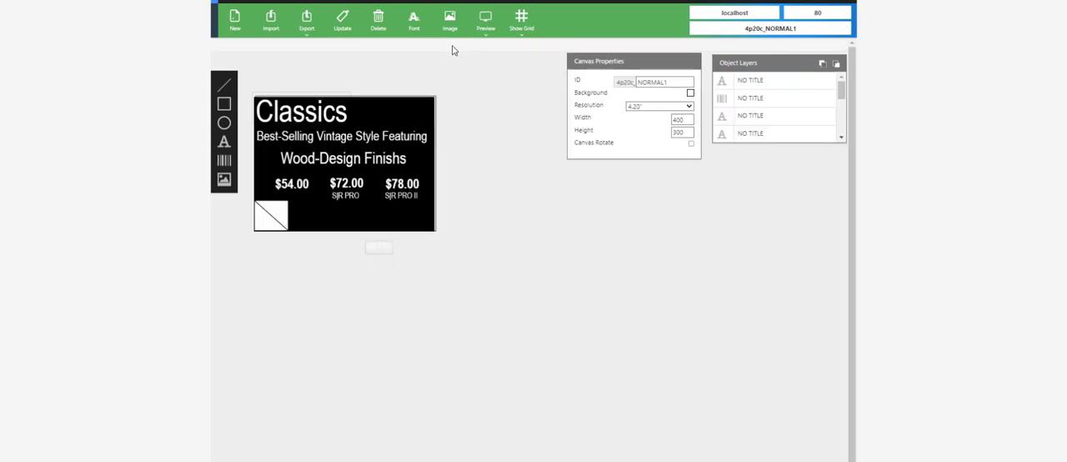
drag(323, 110, 378, 114)
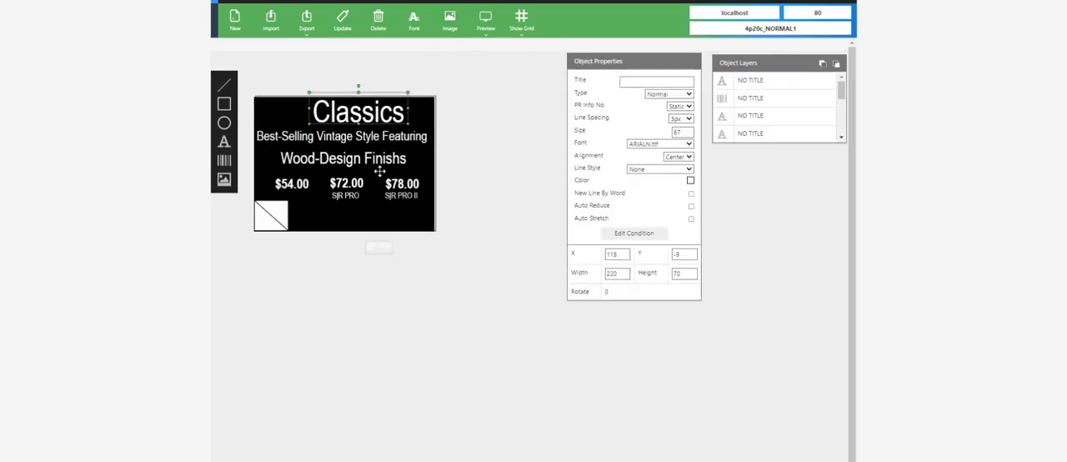
drag(406, 187, 407, 182)
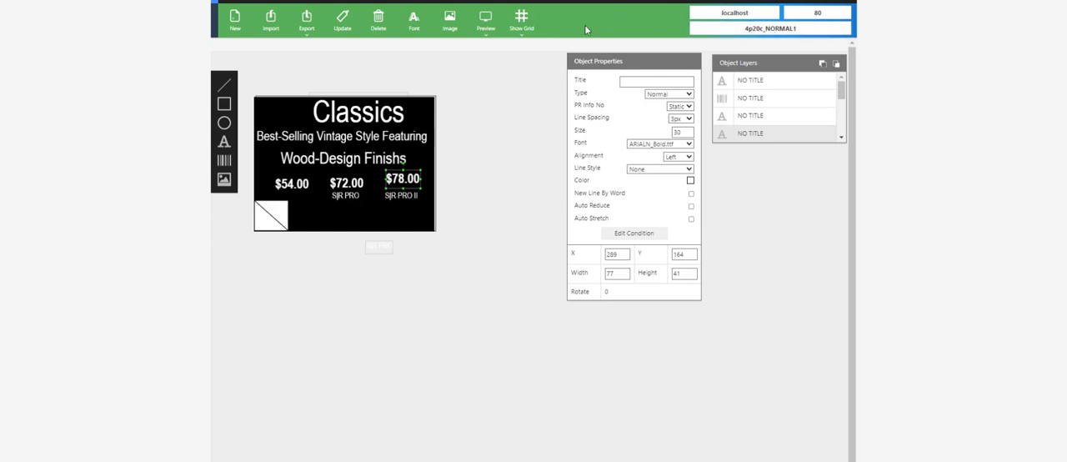
Load the 4p20c_NORMAL2 layout, move the Wood-Design Finishs line to about X 31, Y 120, and upload the layout.
click(785, 29)
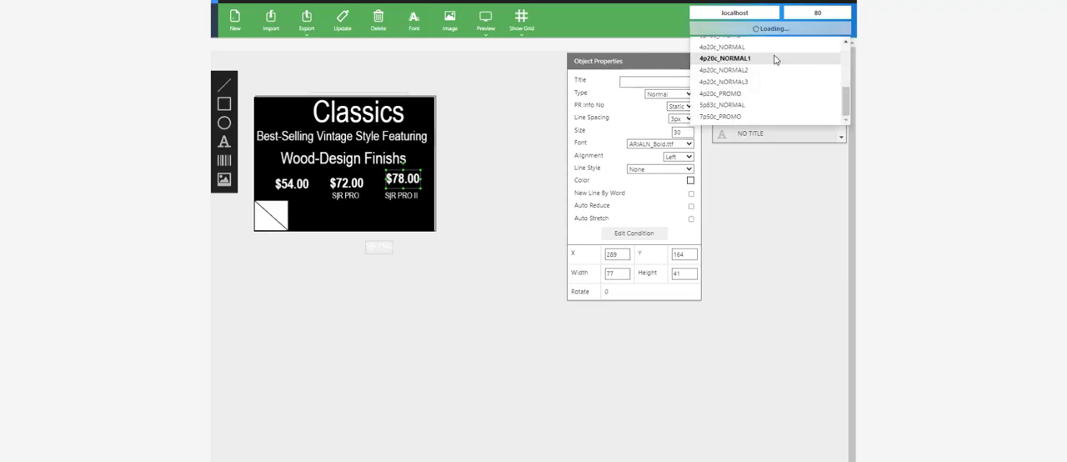
click(753, 73)
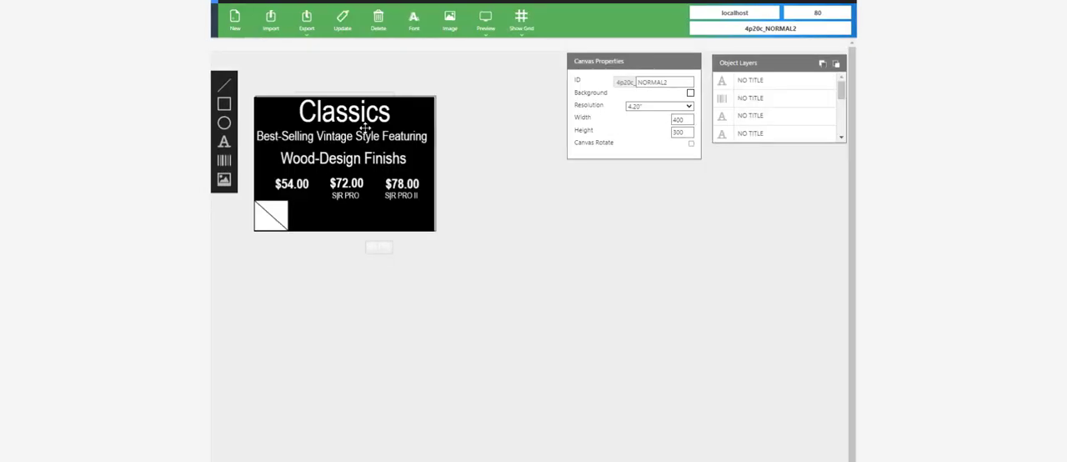
click(305, 161)
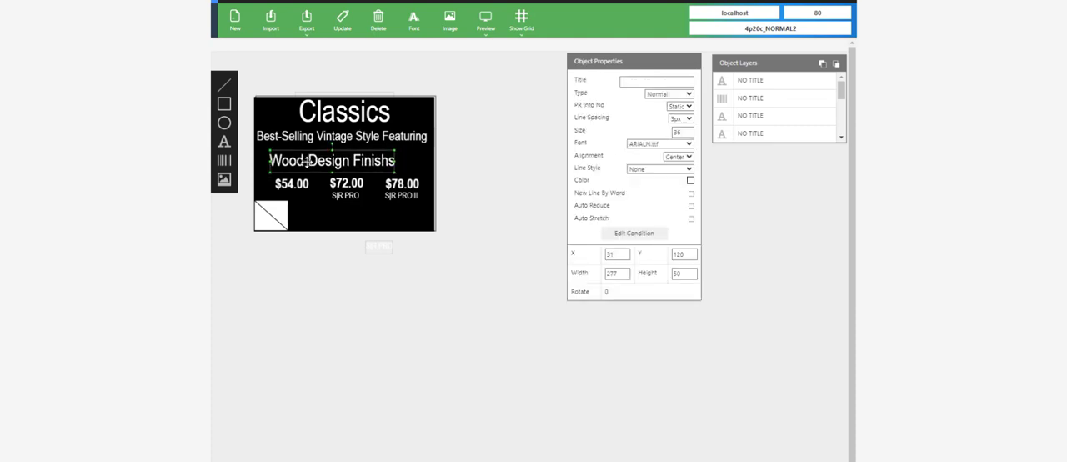
click(348, 25)
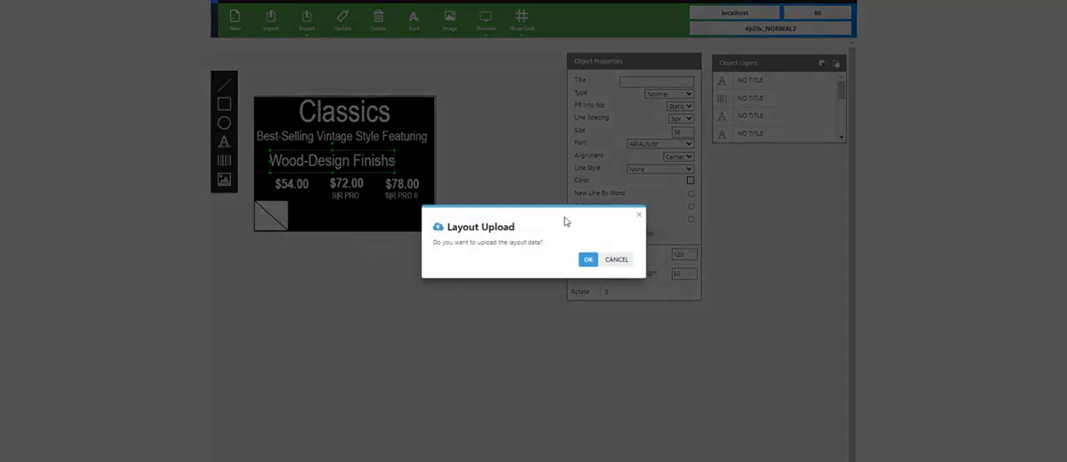
click(587, 260)
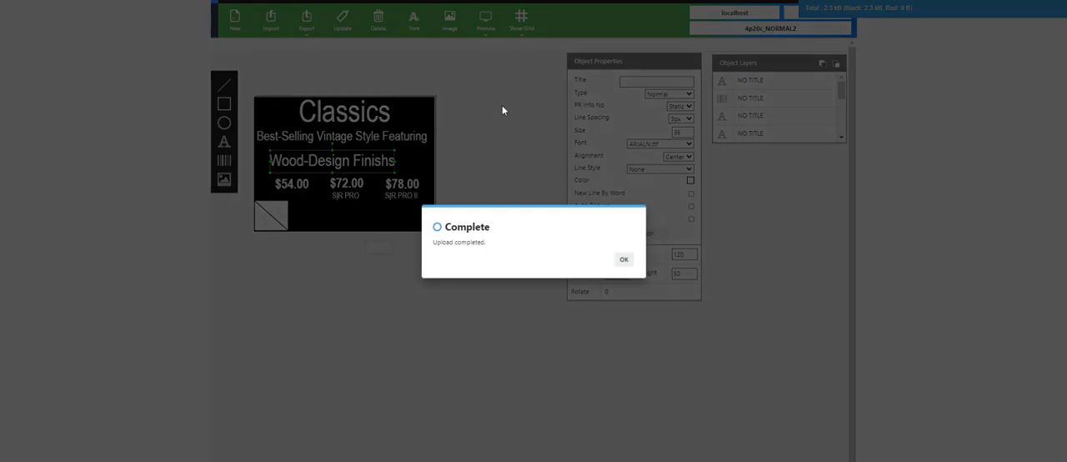
click(623, 261)
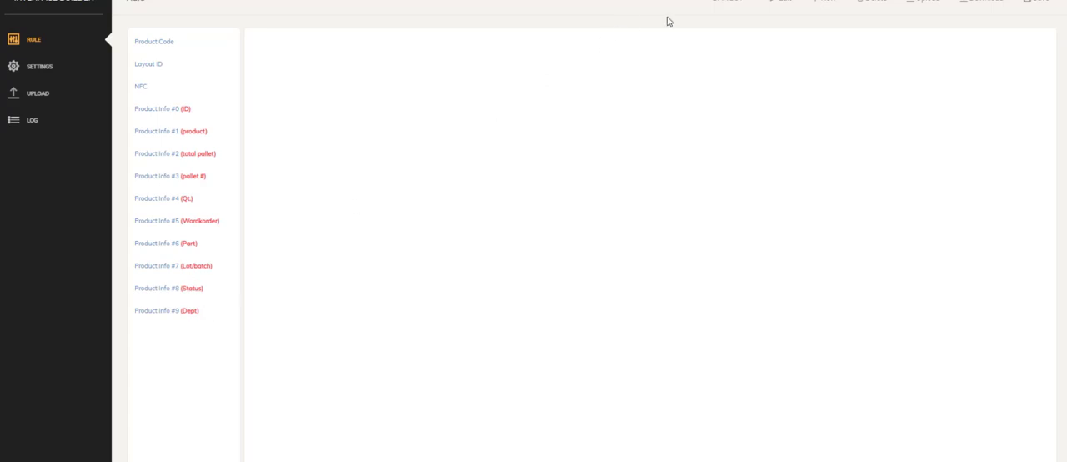
In Interface Builder, set the DANGOT rule's product information count to 11.
click(782, 4)
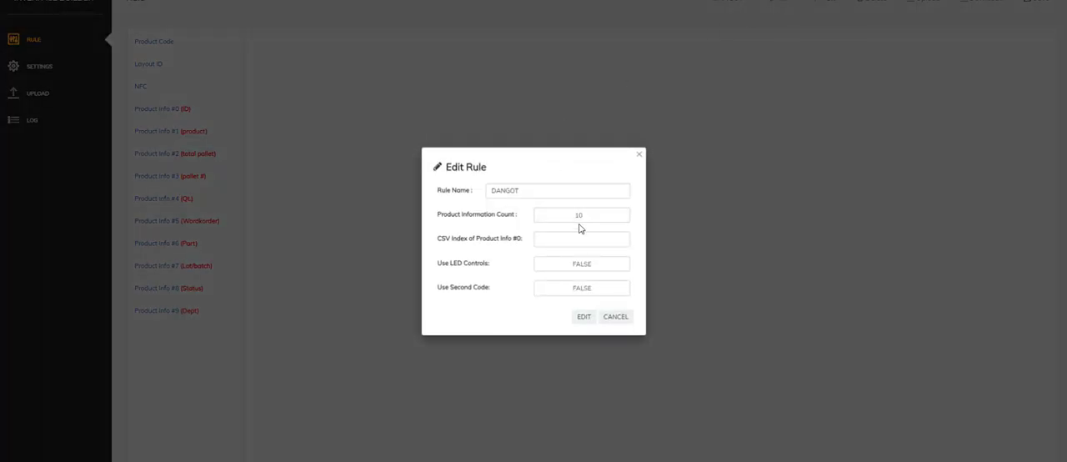
click(626, 219)
click(628, 213)
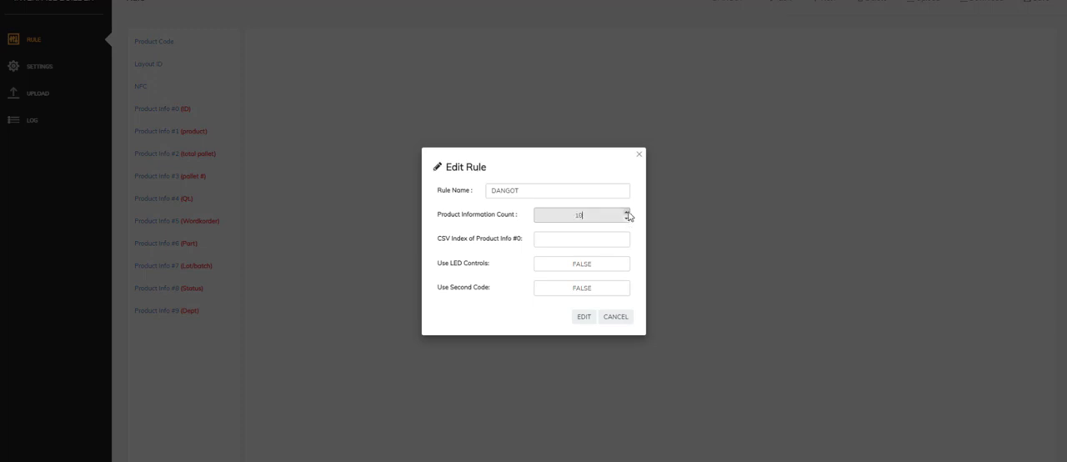
click(584, 317)
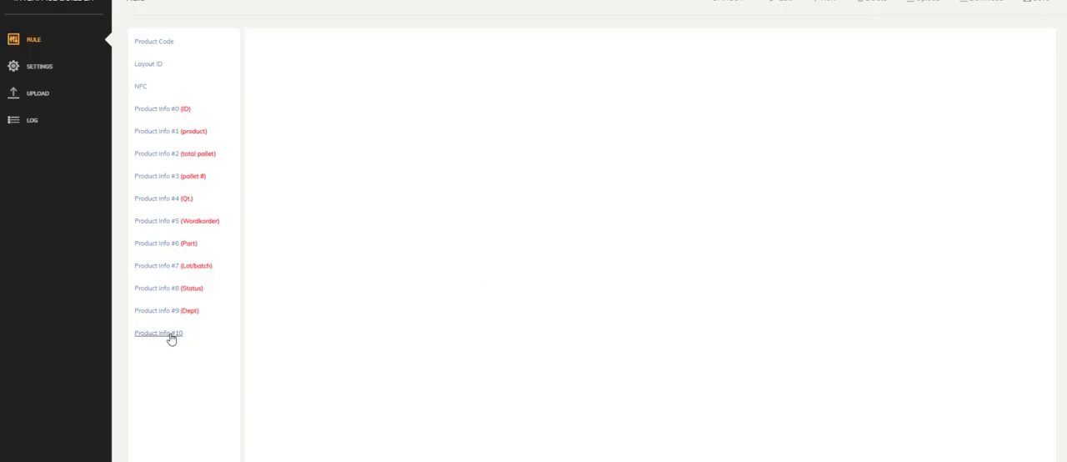
Give Product Info #10 the alias tEPLATE and set its CSV index to 14.
click(171, 336)
click(352, 43)
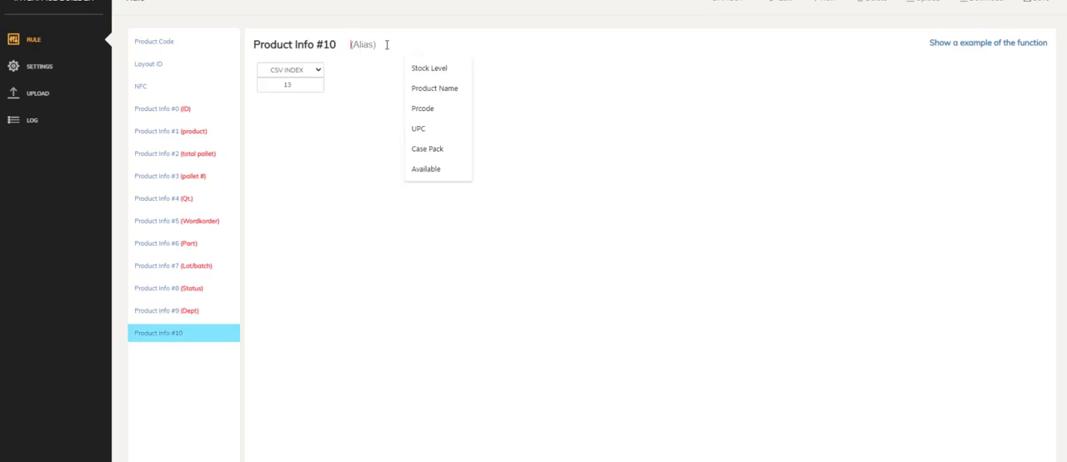
text(tEPLATE)
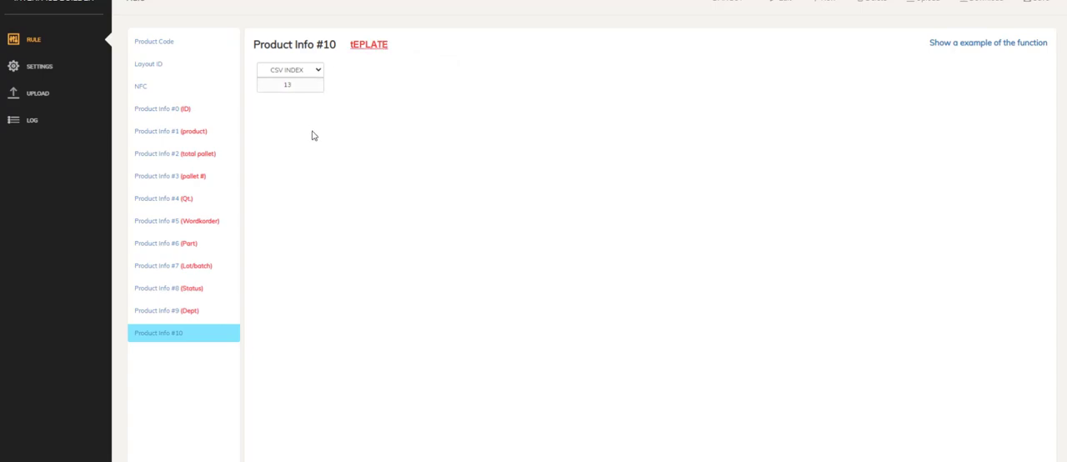
click(320, 87)
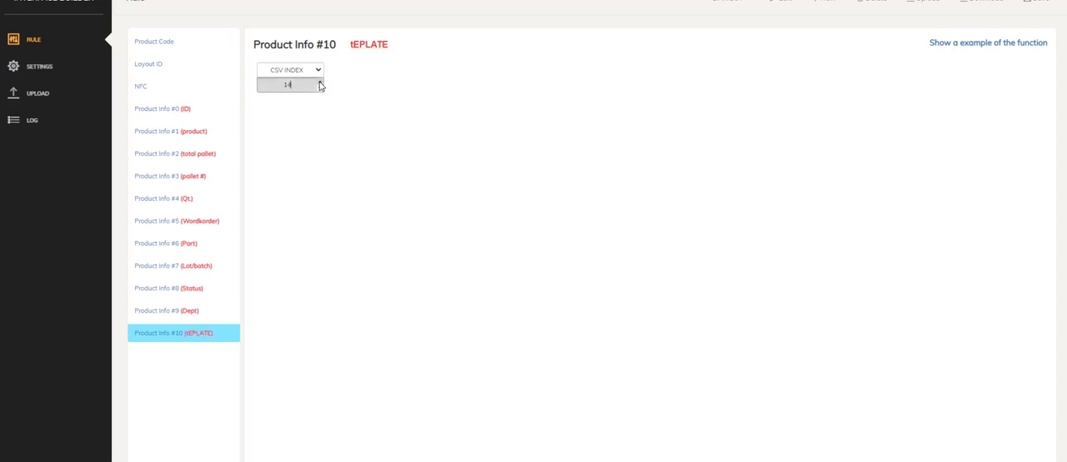
Set the CSV index of Product Info #10 to 10 and save the rule.
click(320, 88)
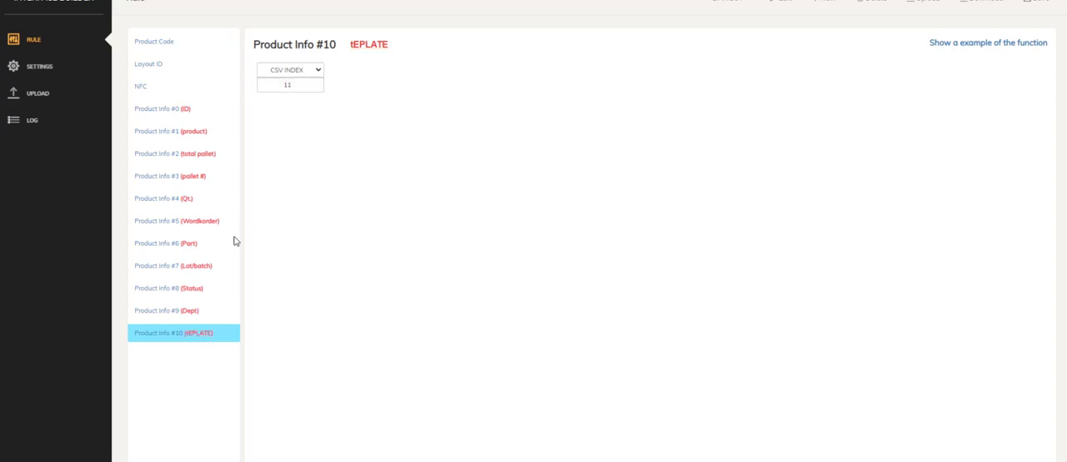
click(183, 311)
click(178, 333)
click(321, 87)
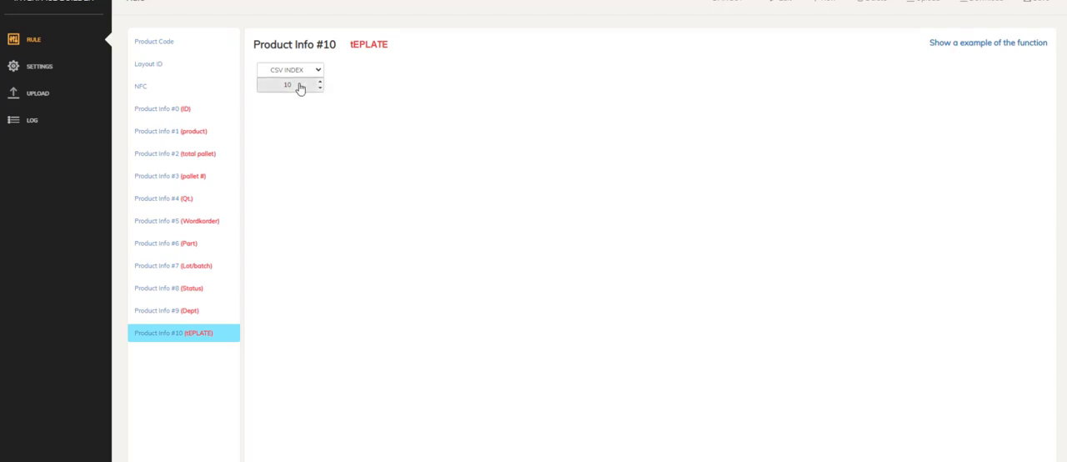
click(963, 3)
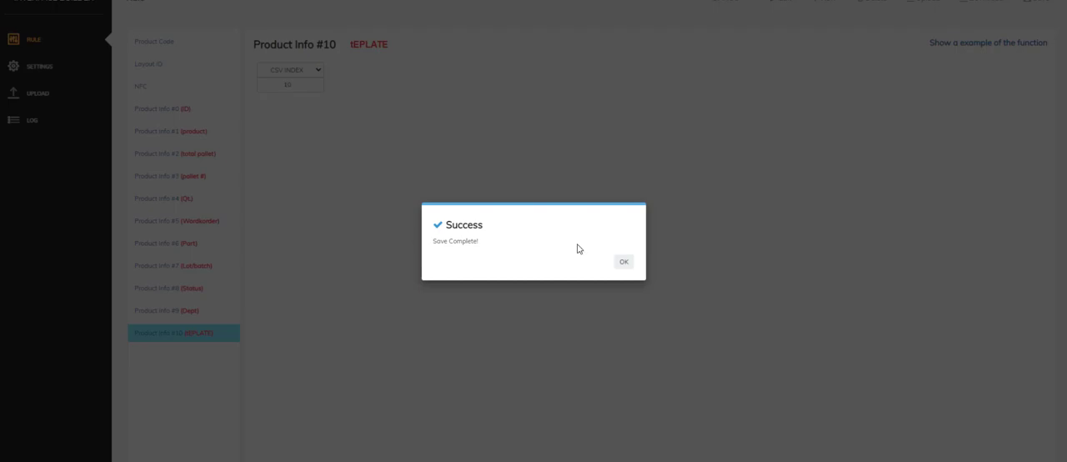
click(625, 263)
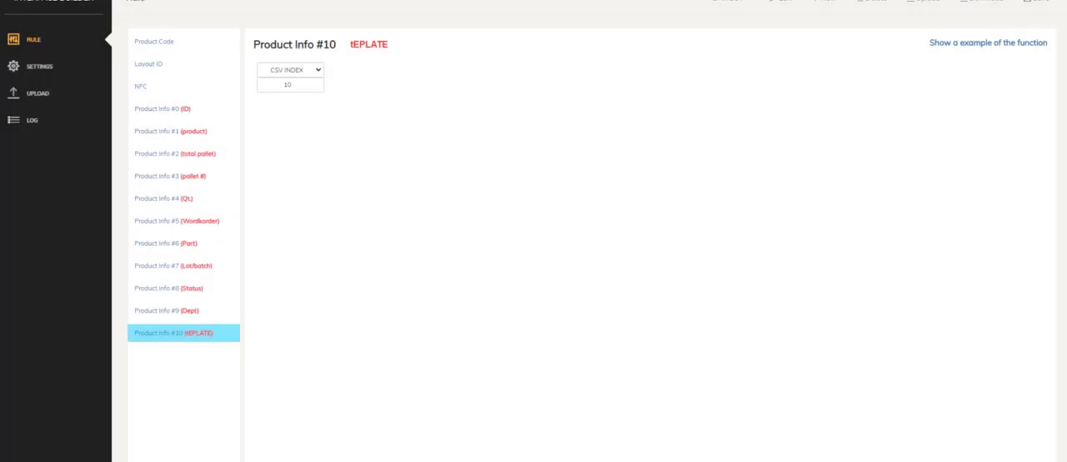
Switch to the Copy of ESLTable3 workbook in Excel and arrange its window beside the rule's product info list, showing more table rows.
drag(0, 0, 376, 87)
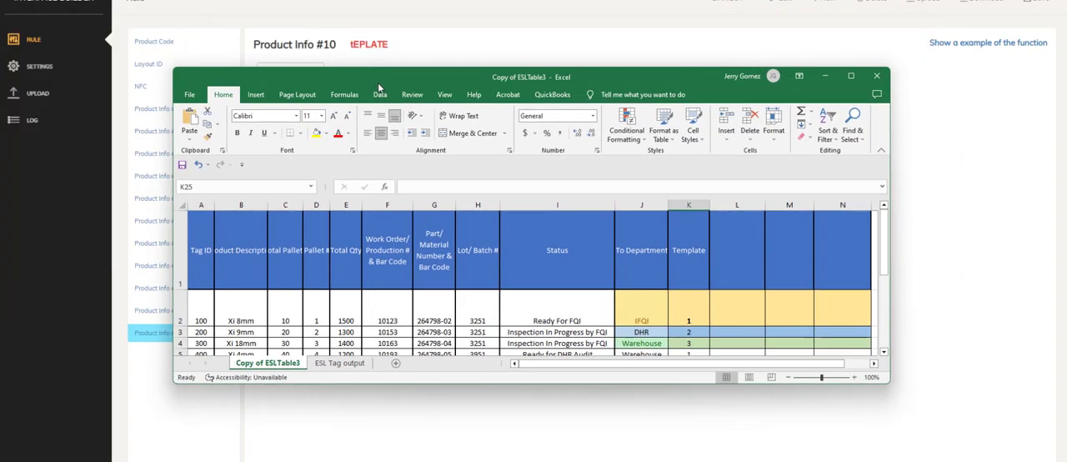
double_click(380, 83)
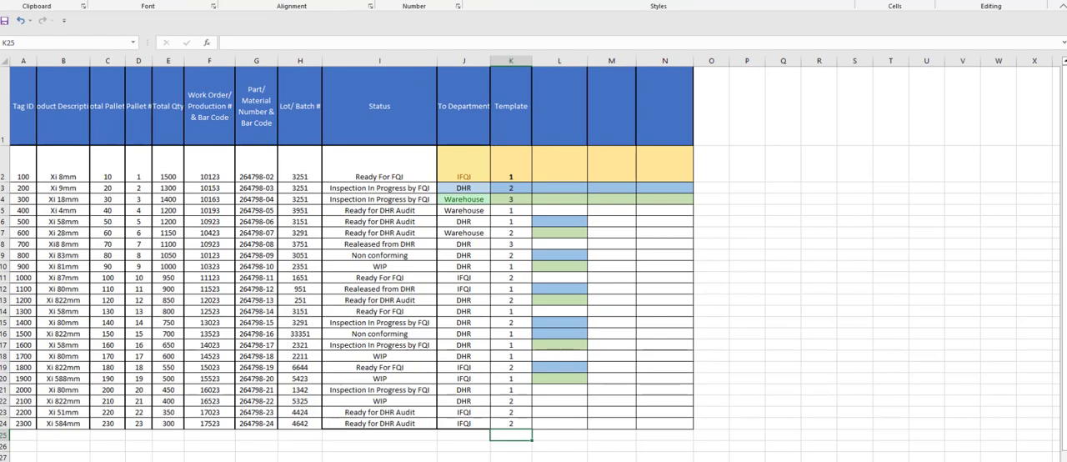
click(1032, 0)
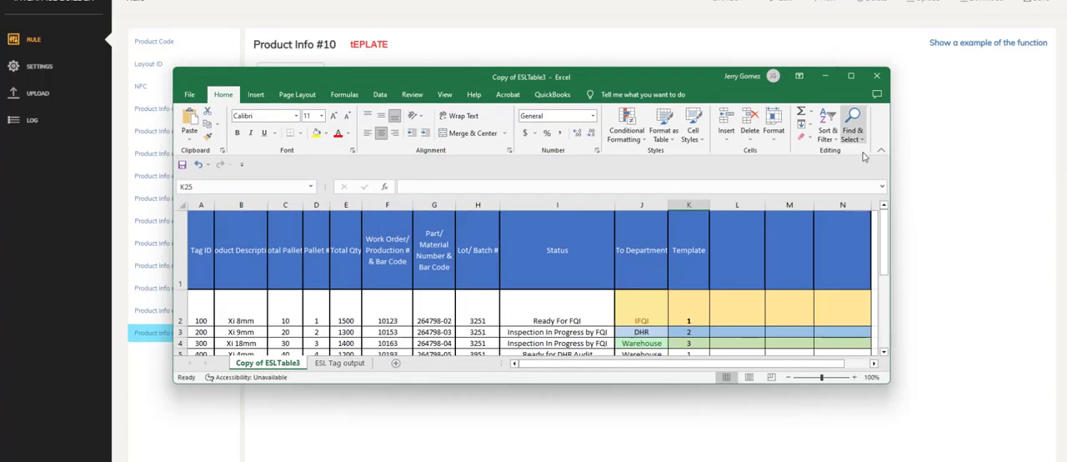
drag(887, 167, 1062, 170)
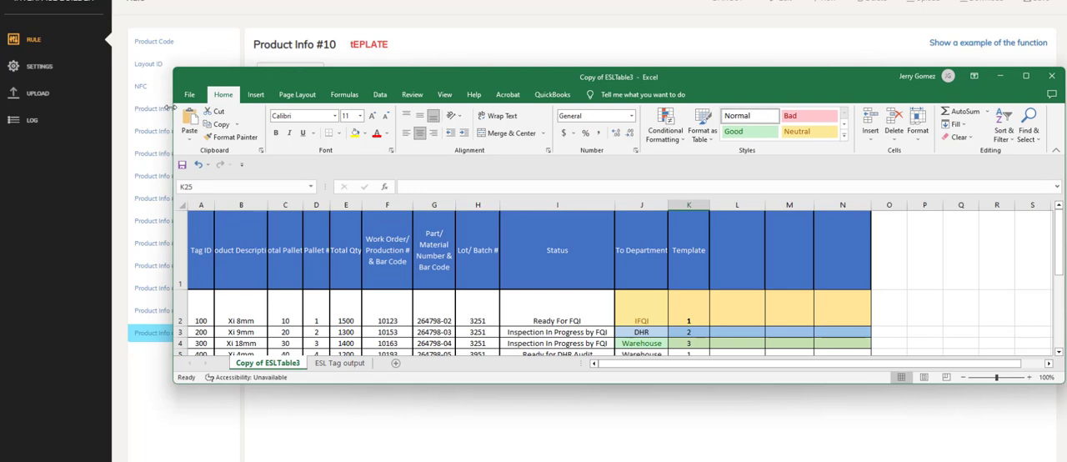
drag(175, 107, 254, 140)
drag(381, 73, 373, 112)
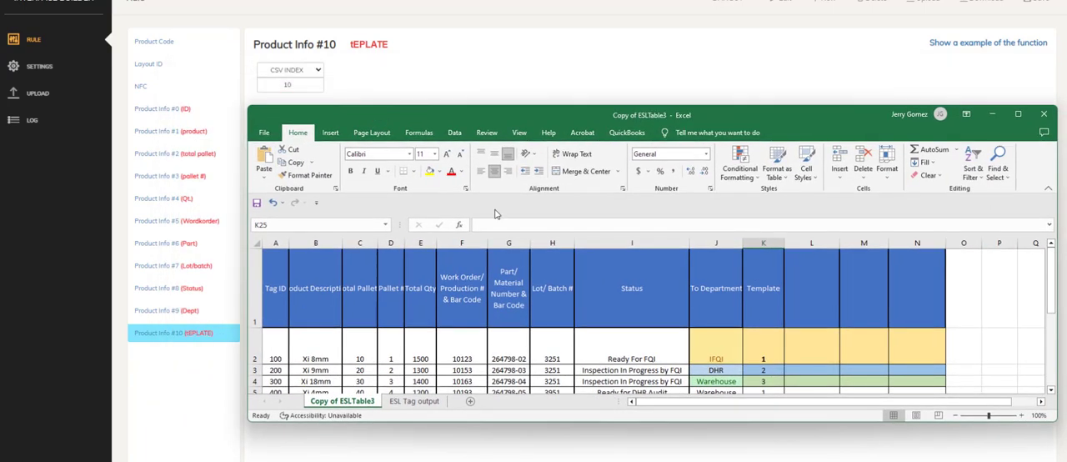
drag(908, 424, 908, 461)
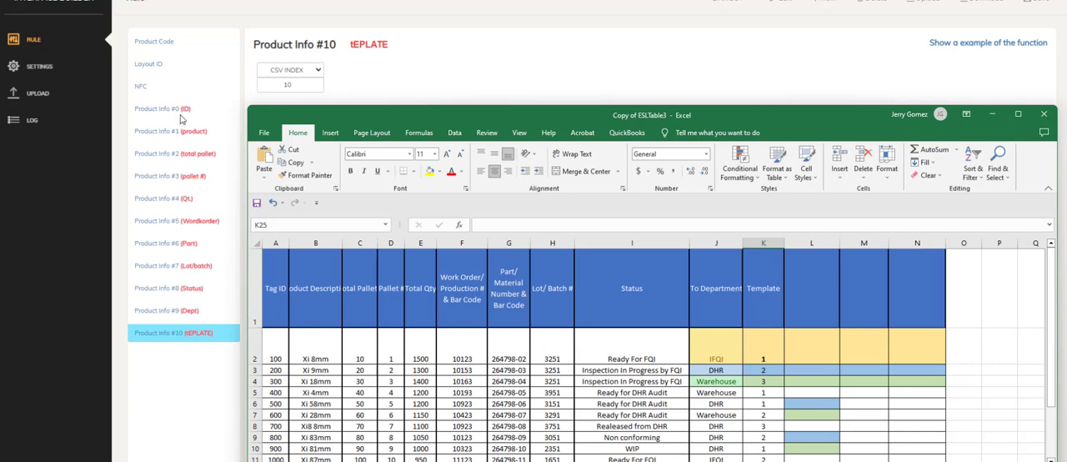
Examine the table's columns from Tag ID through Template, comparing their order with the rule's product info fields.
click(279, 344)
click(305, 344)
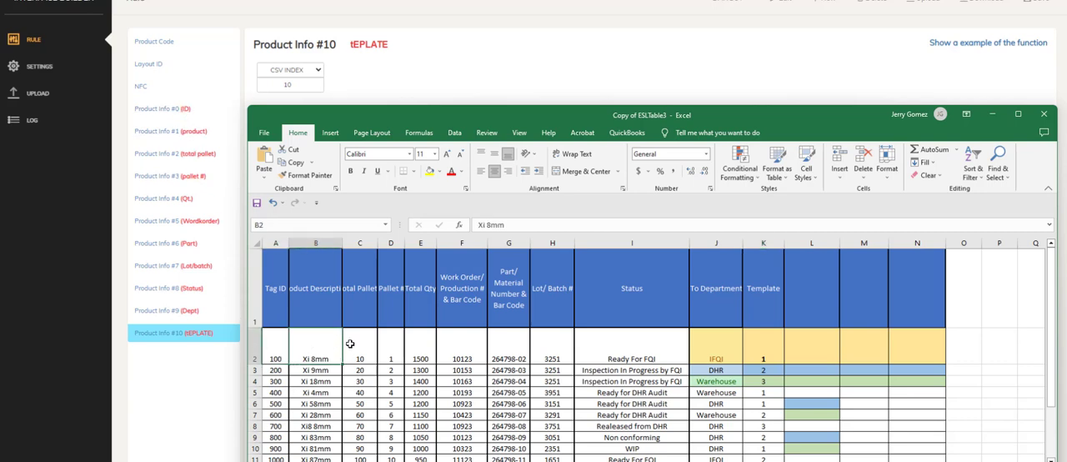
click(358, 343)
click(390, 344)
click(418, 343)
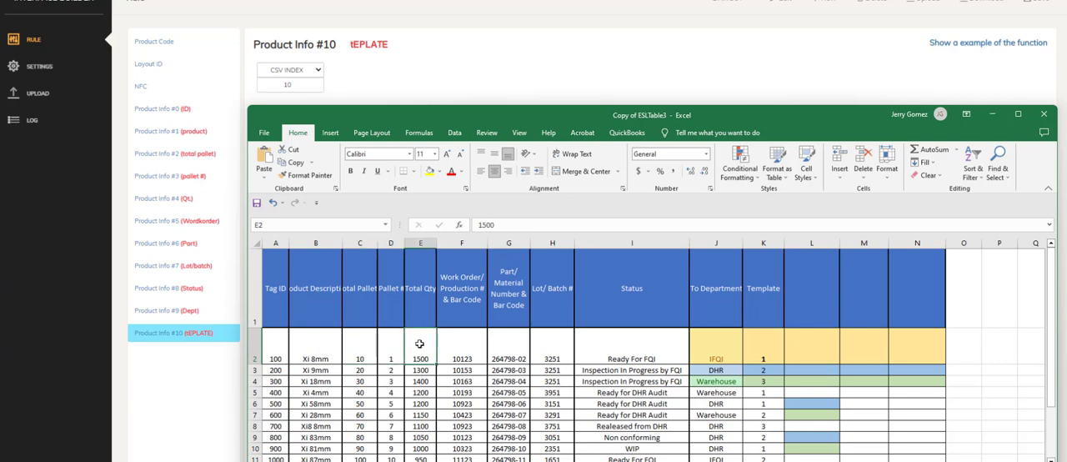
click(457, 343)
click(508, 343)
click(551, 343)
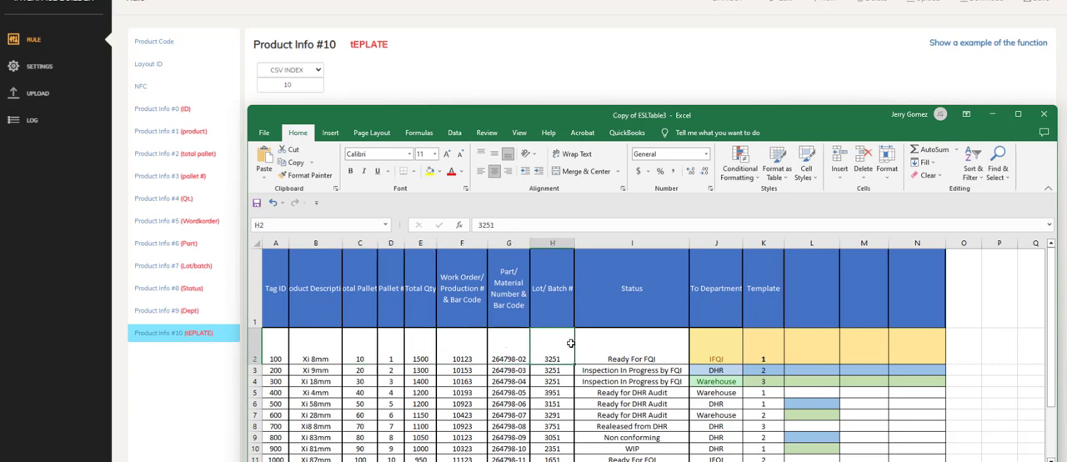
click(631, 344)
click(712, 344)
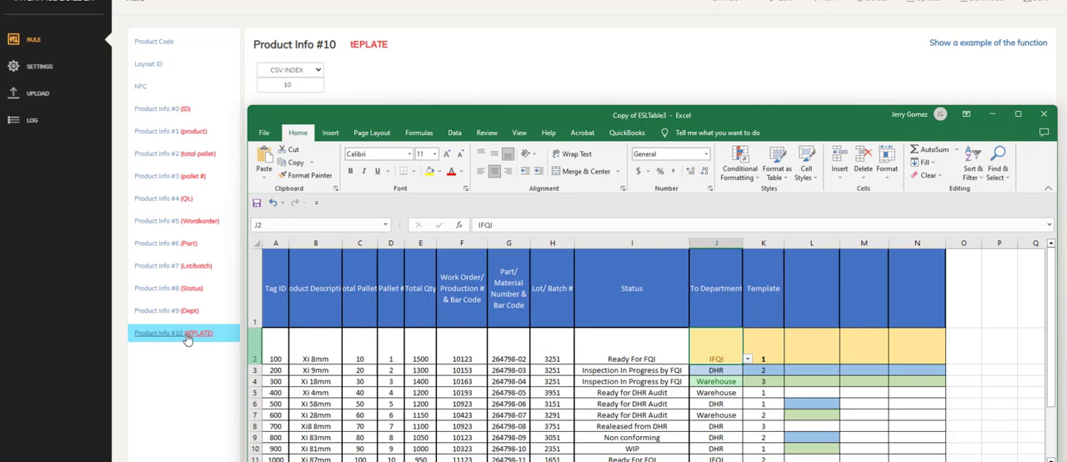
click(771, 290)
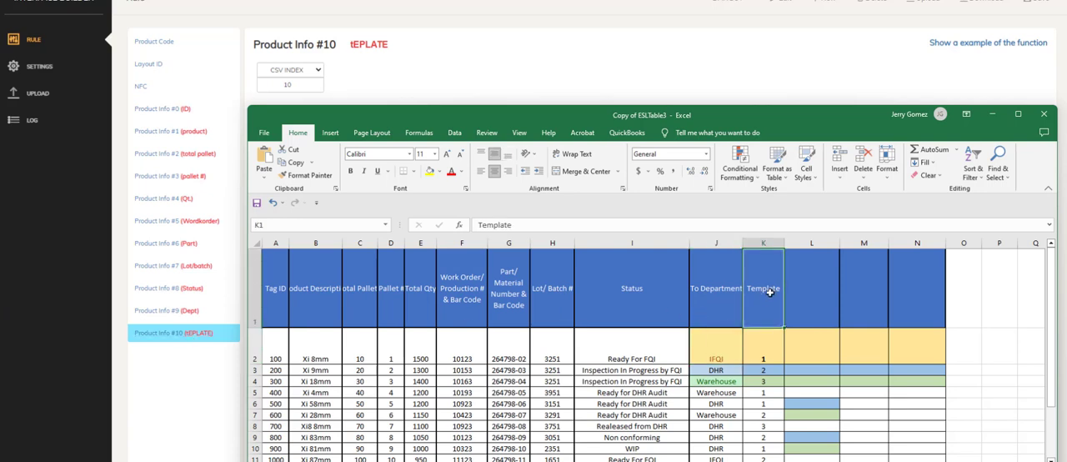
click(768, 352)
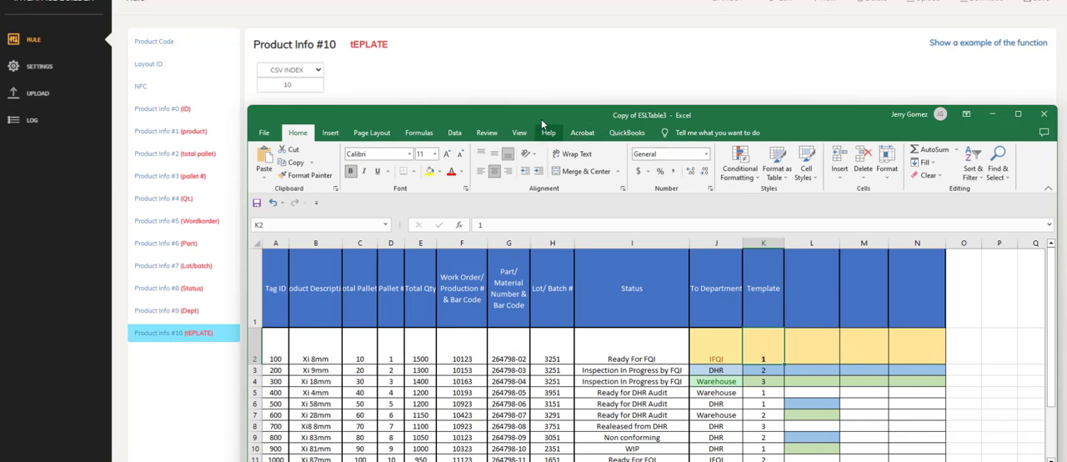
Set the Template values to 1 in K4, K5 and K6, 2 in K7, and 1 in K8.
drag(541, 120, 524, 82)
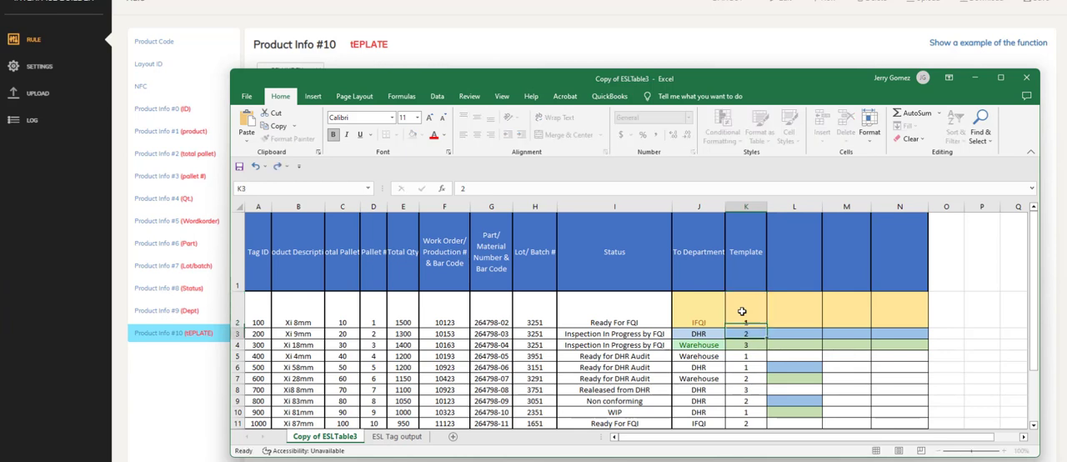
key(Down)
key(Down)
text(1)
key(Return)
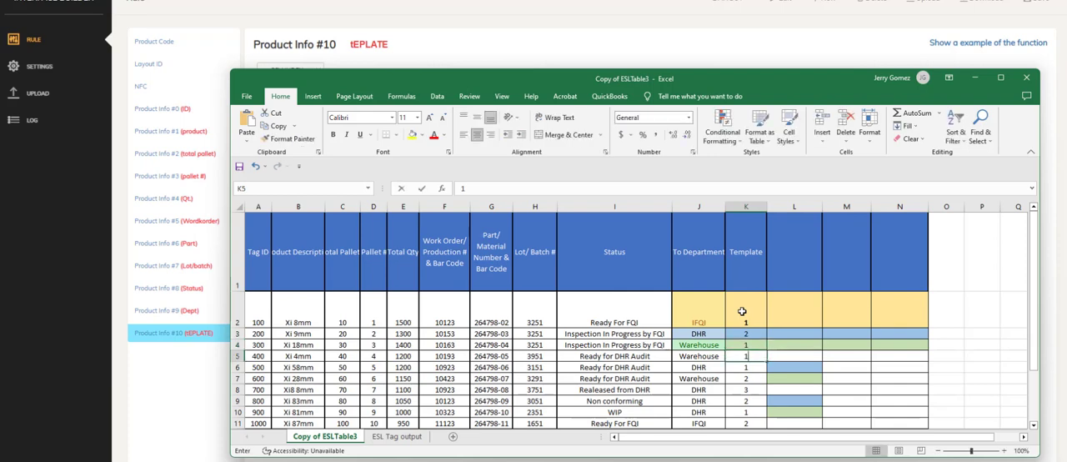
key(Return)
key(Return)
text(2)
key(Return)
text(1)
key(Return)
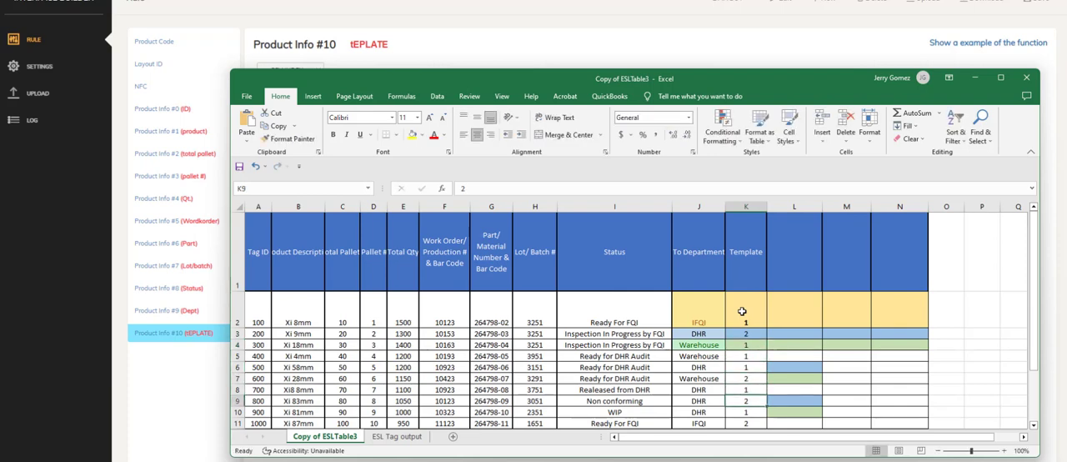
Set the Template values to 1 in K9 and K10, 2 in K11 and K12, and 1 in K13 through K17.
text(1)
key(Return)
key(Return)
text(2)
key(Return)
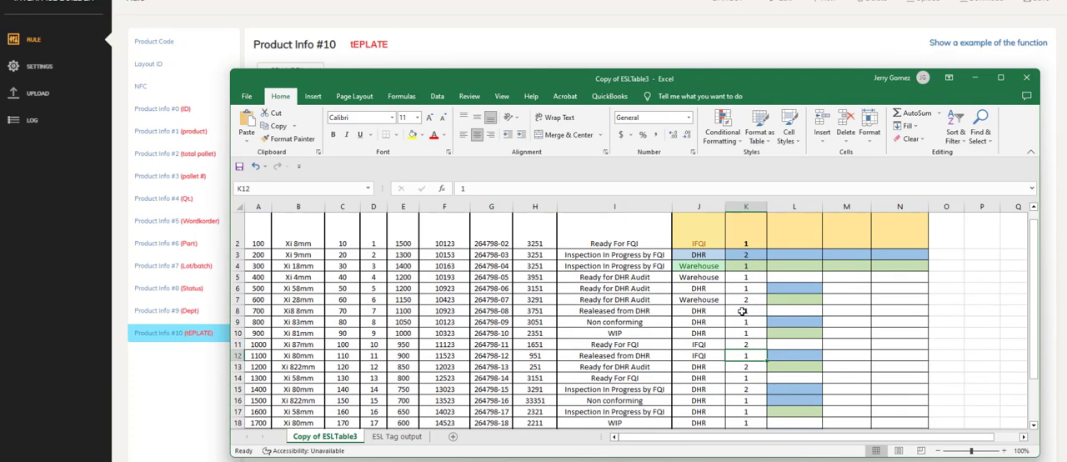
text(2)
key(Return)
text(1)
Set the Template values to 1 in K18 through K20 and 2 in K21 through K24.
key(Return)
key(Return)
text(1)
key(Return)
key(Return)
text(1)
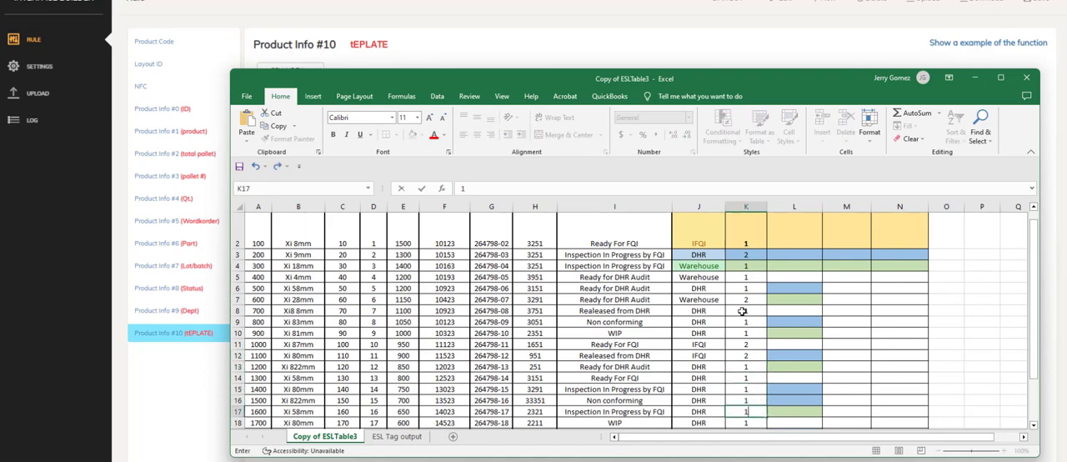
key(Return)
key(Return)
key(Return)
text(1)
key(Return)
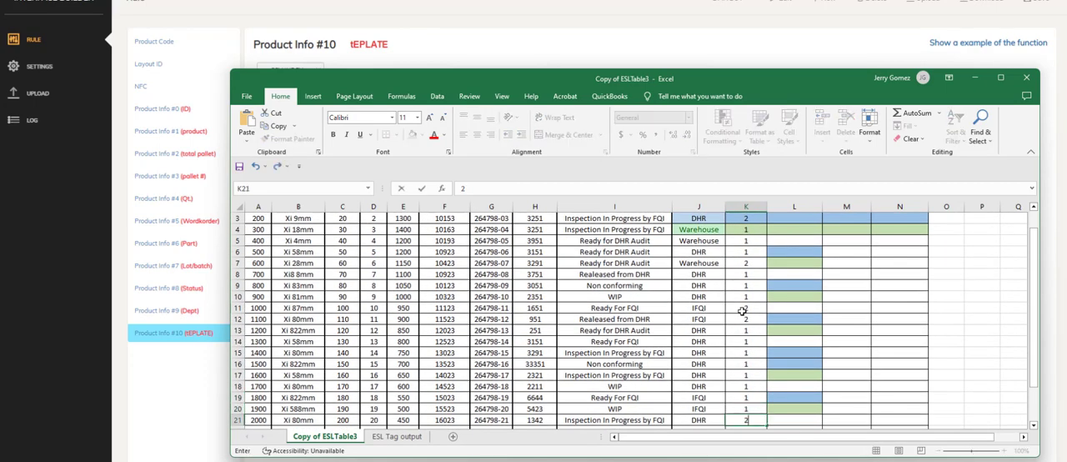
text(2)
key(Return)
key(Return)
key(Return)
key(Return)
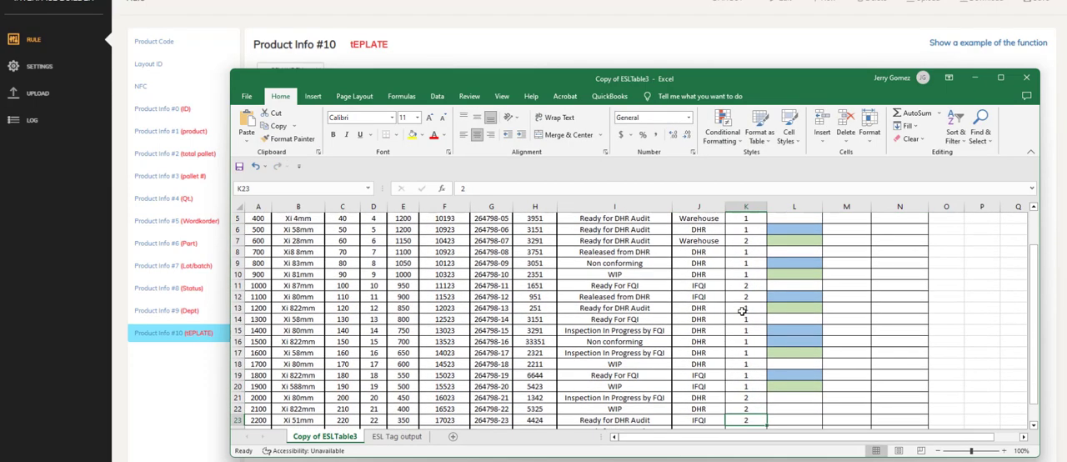
key(Up)
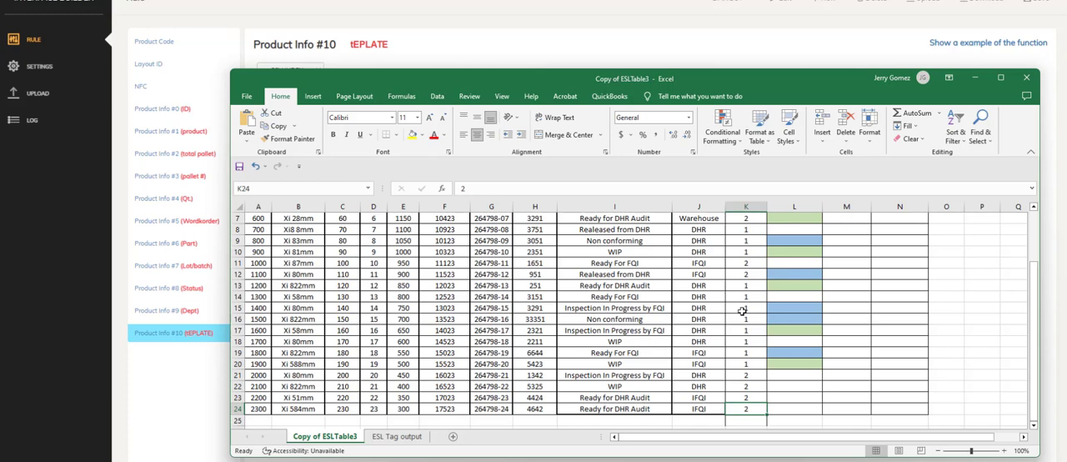
key(Up)
key(Up)
key(Up)
key(Up)
key(Up)
key(Up)
key(Up)
key(Up)
key(Up)
key(Up)
key(Up)
key(Up)
key(Up)
key(Up)
key(Up)
key(Up)
key(Up)
key(Up)
key(Up)
key(Up)
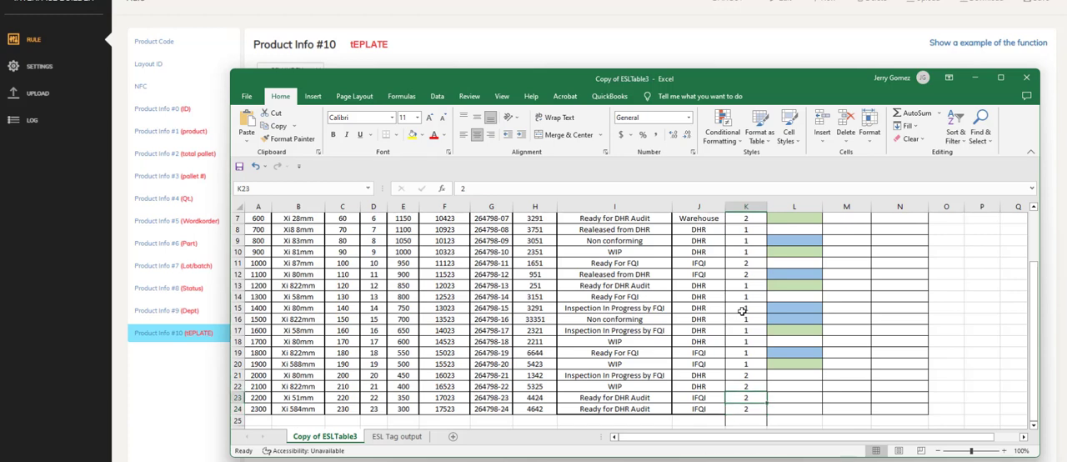
key(Down)
key(Down)
key(Down)
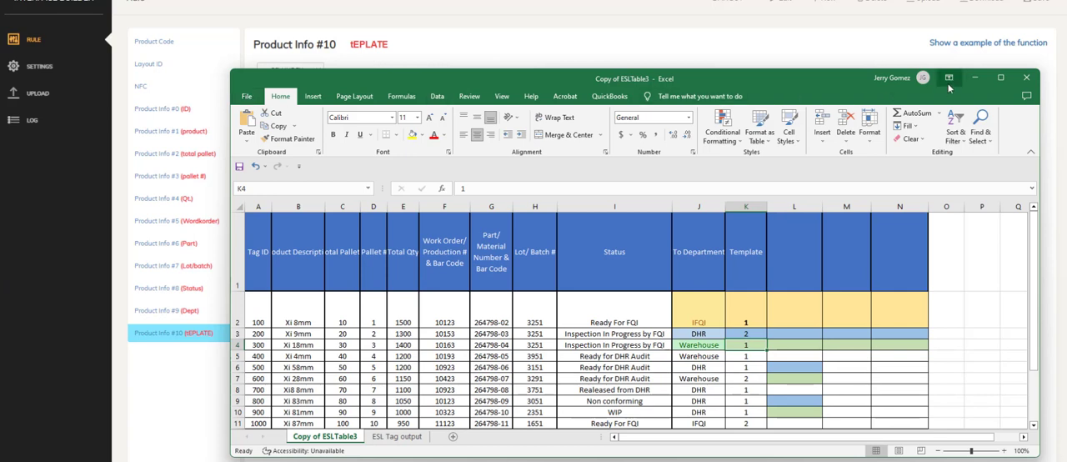
Return to Interface Builder and test-upload the CSV file Copy of ESLTable3 from the desktop's Demo folder.
click(975, 79)
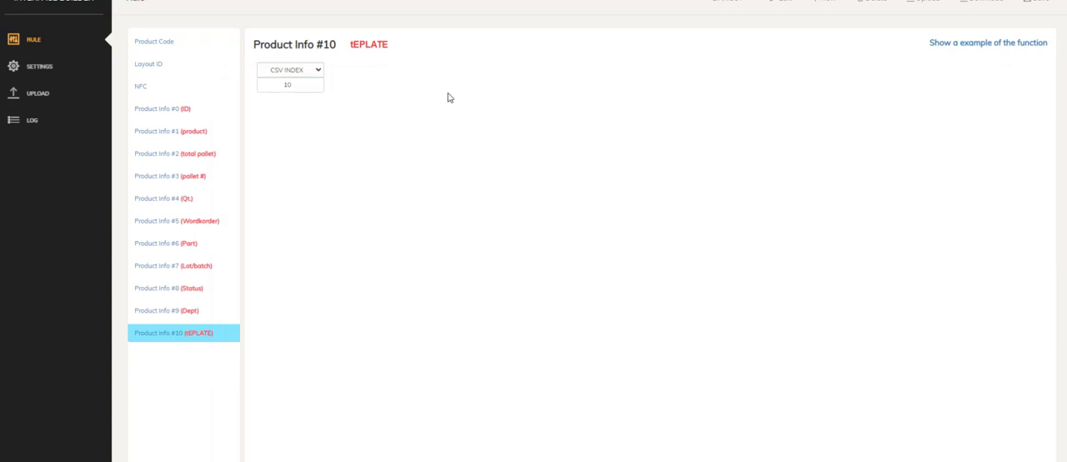
click(39, 97)
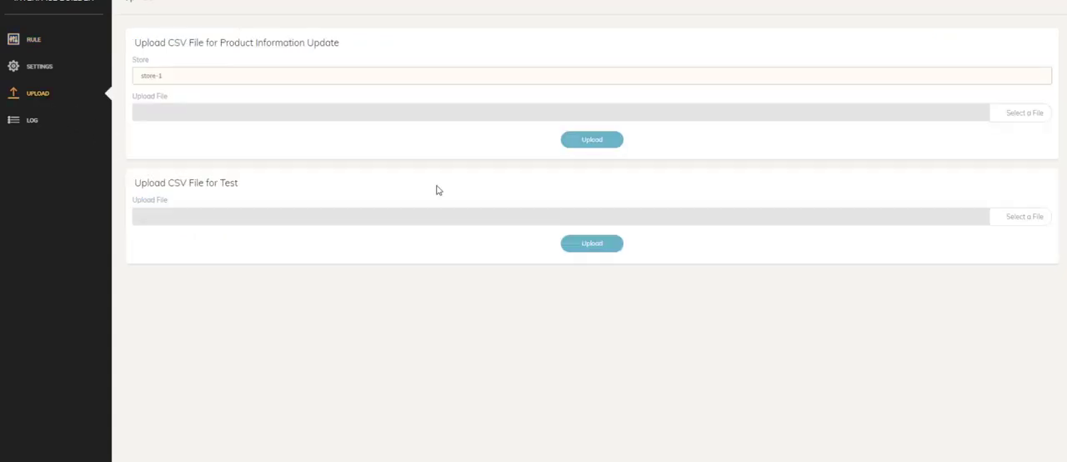
click(1041, 220)
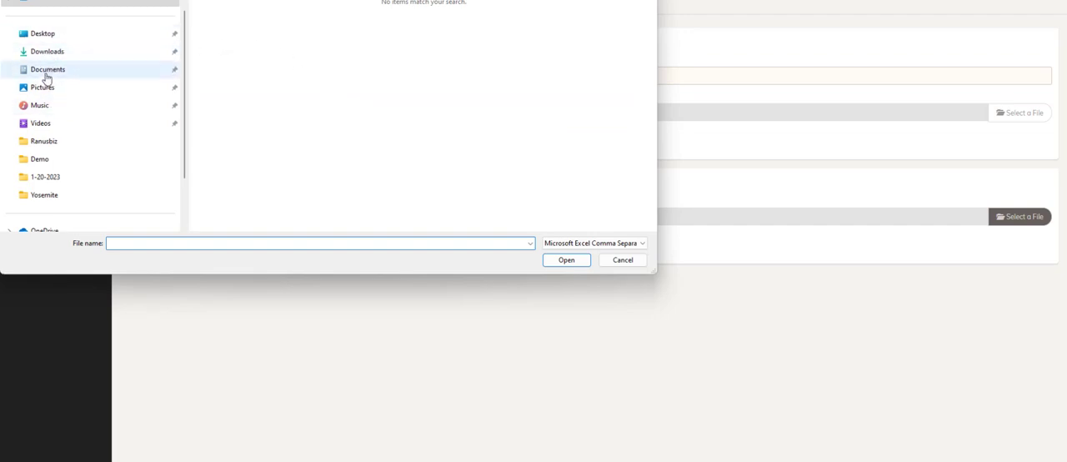
click(51, 35)
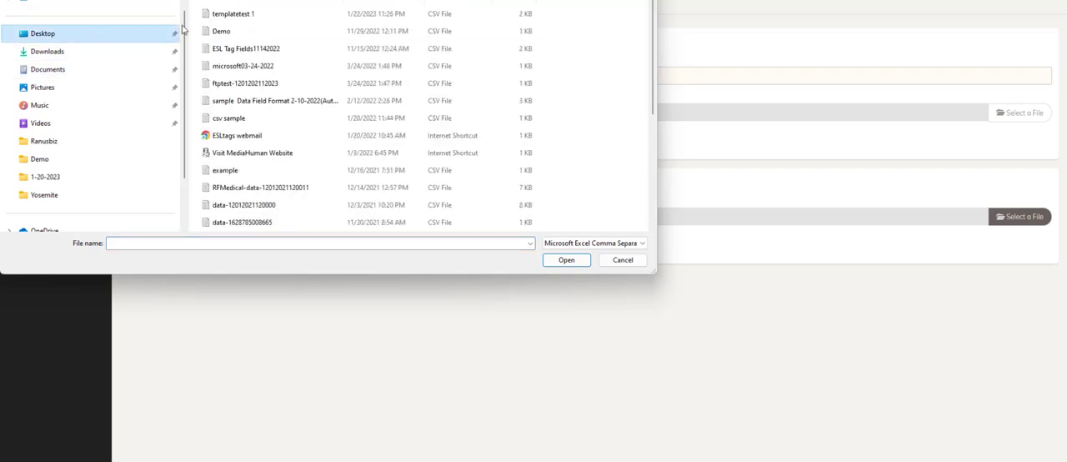
scroll(275, 167, down, 4)
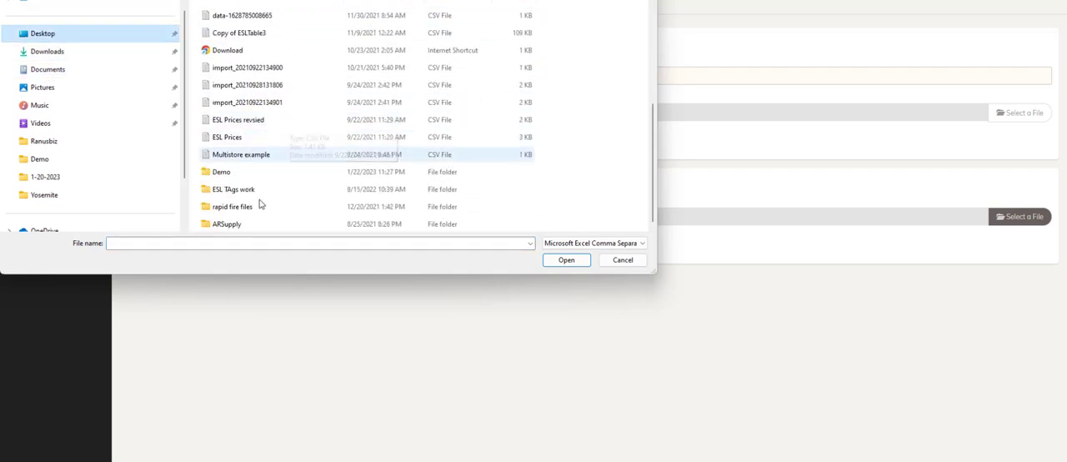
click(221, 175)
double_click(221, 175)
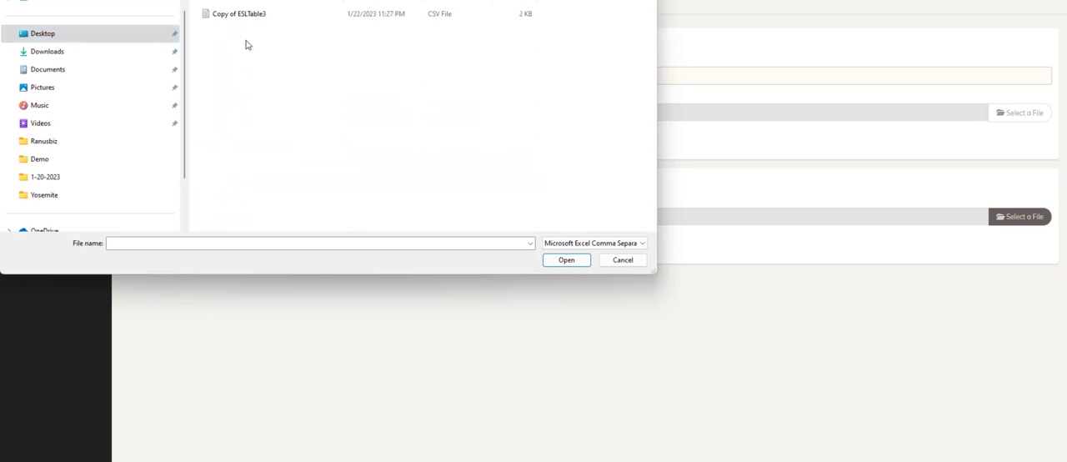
click(243, 17)
click(548, 261)
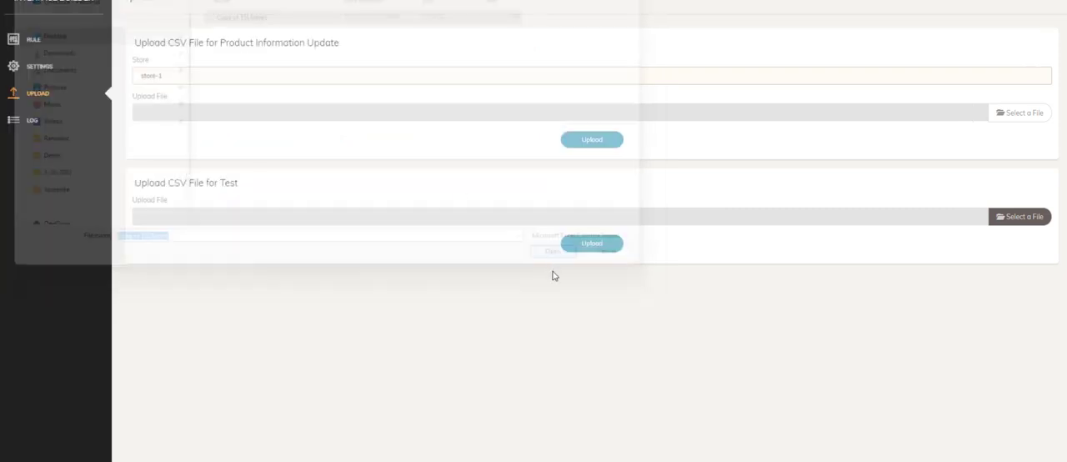
click(587, 245)
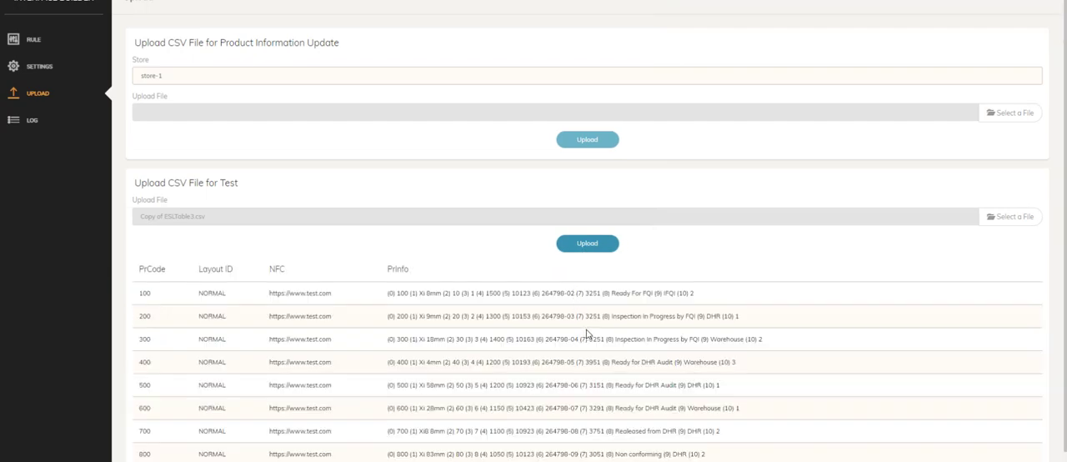
Highlight the (10) entry of product 100 in the test results and bring back the Excel table to compare its Template value.
drag(678, 294, 700, 295)
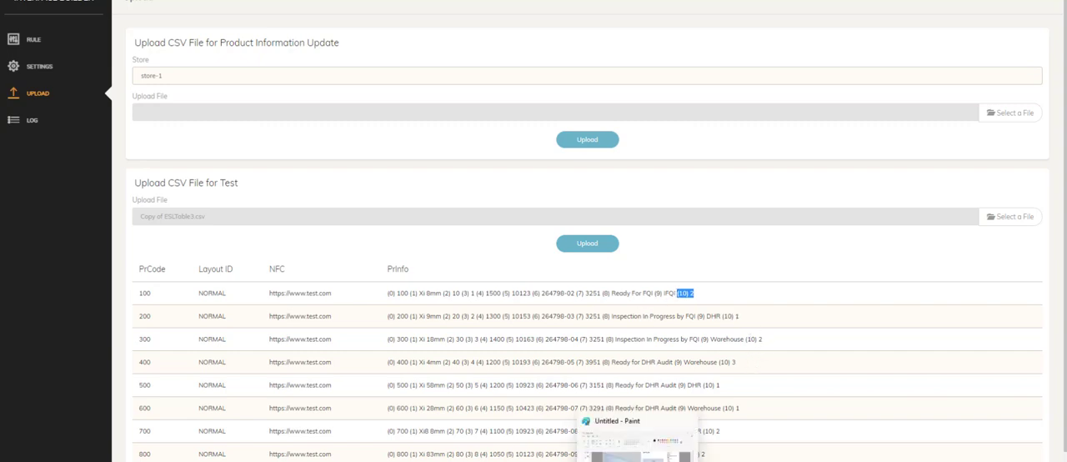
click(771, 461)
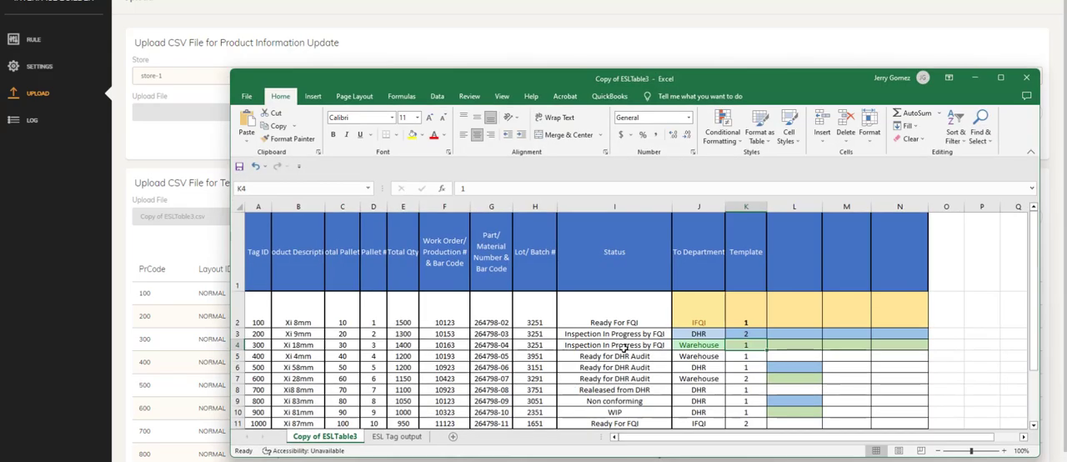
Save the Copy of ESLTable3 workbook and return to Interface Builder.
click(247, 97)
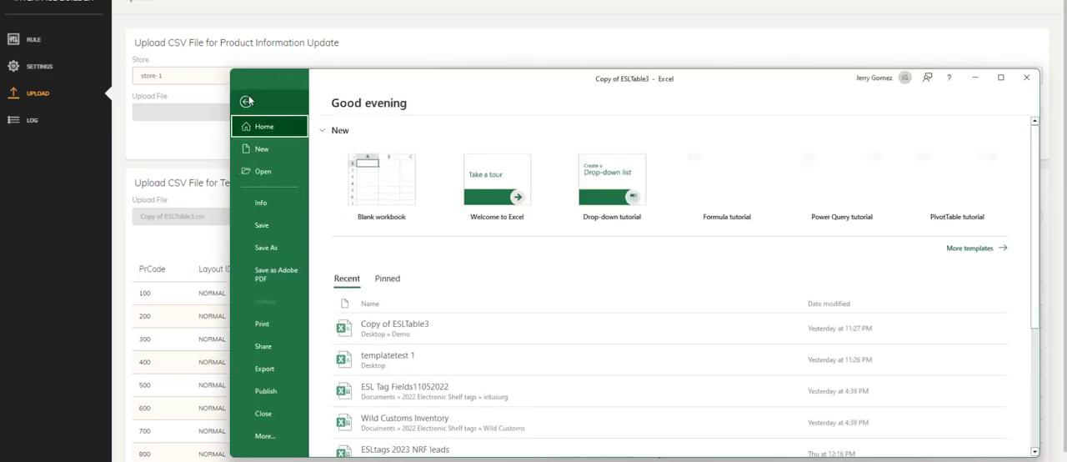
click(253, 225)
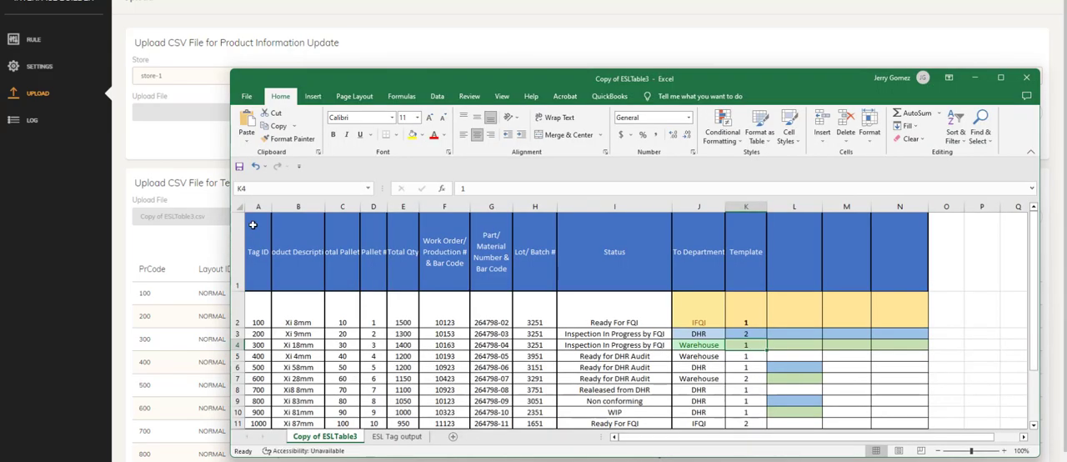
click(974, 78)
Try to test-upload the newly saved Copy of ESLTable3 CSV file.
click(1015, 219)
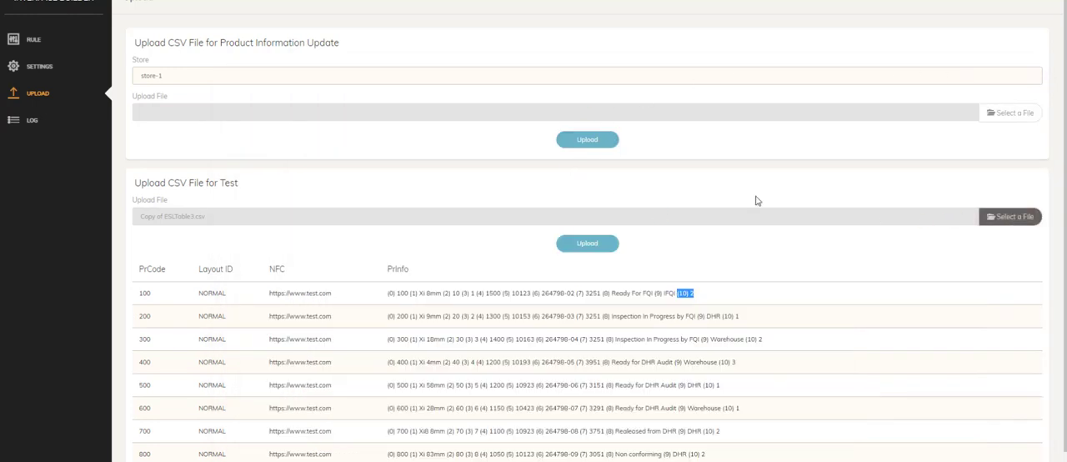
click(231, 15)
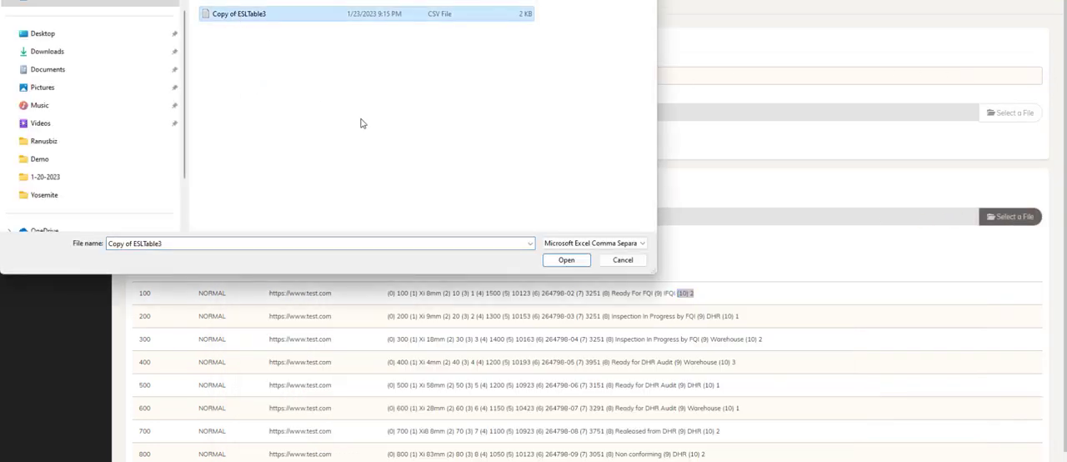
click(553, 260)
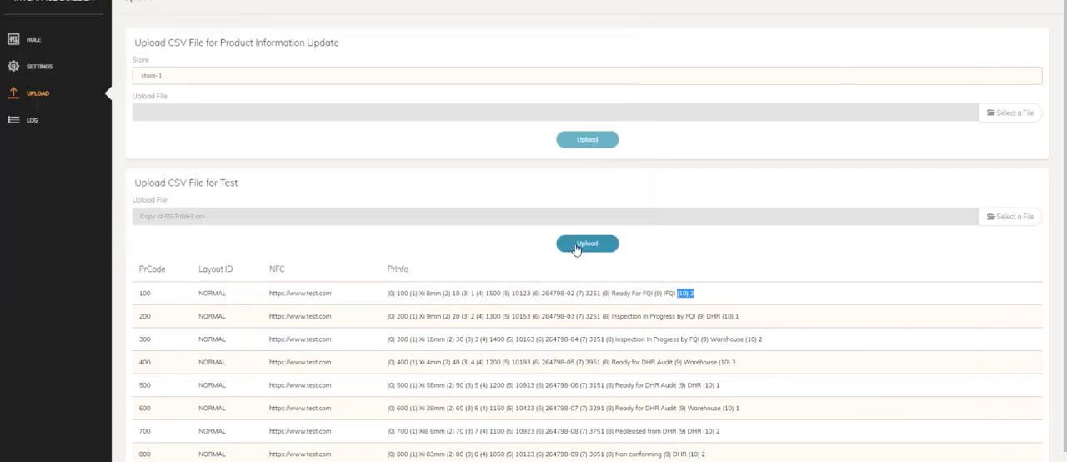
click(574, 248)
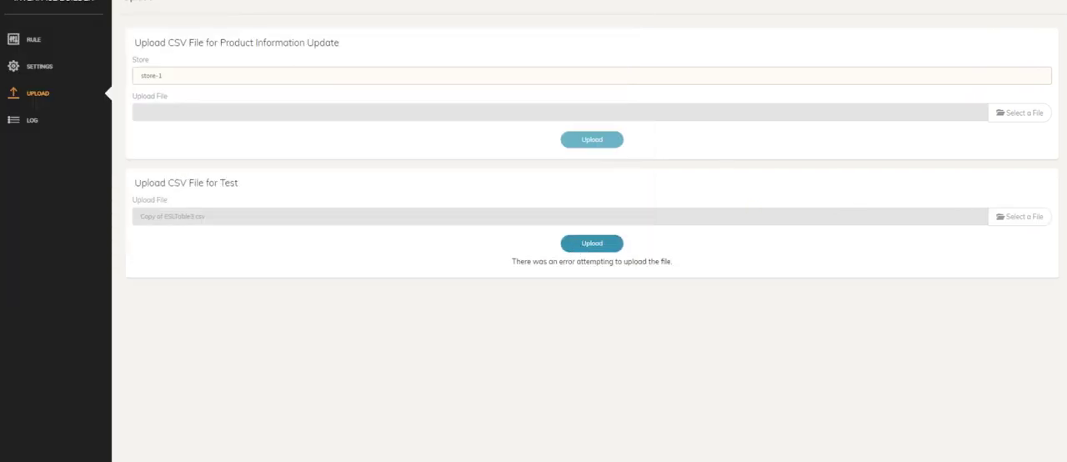
Reselect the Copy of ESLTable3 CSV file for the test section and upload it.
click(990, 216)
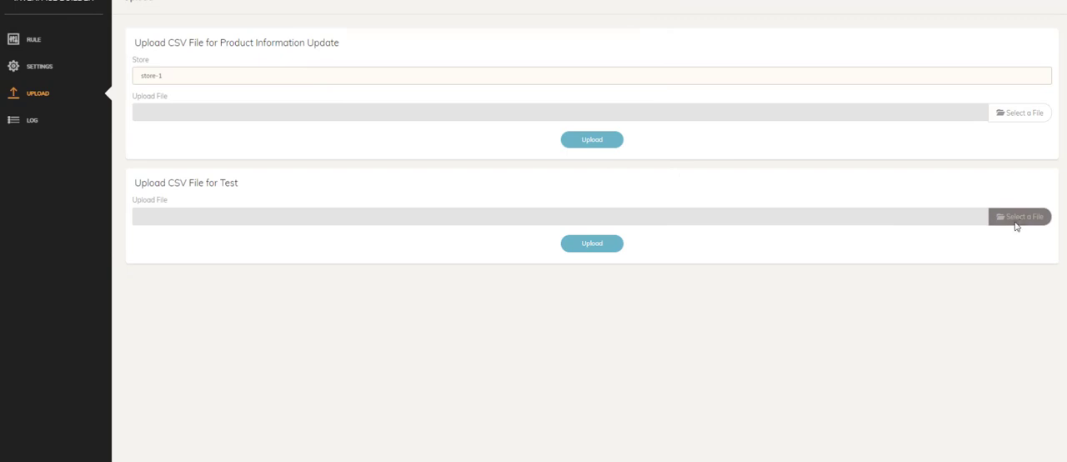
click(293, 18)
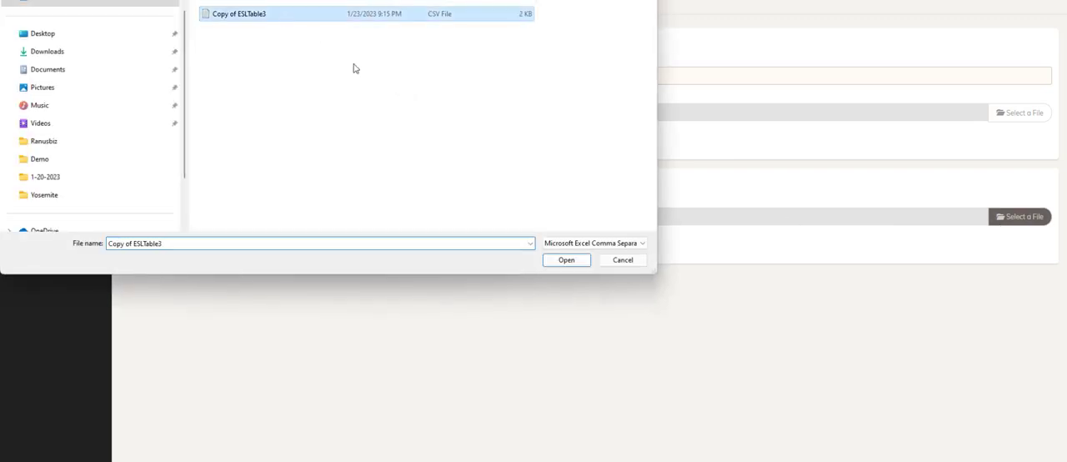
click(564, 259)
click(584, 247)
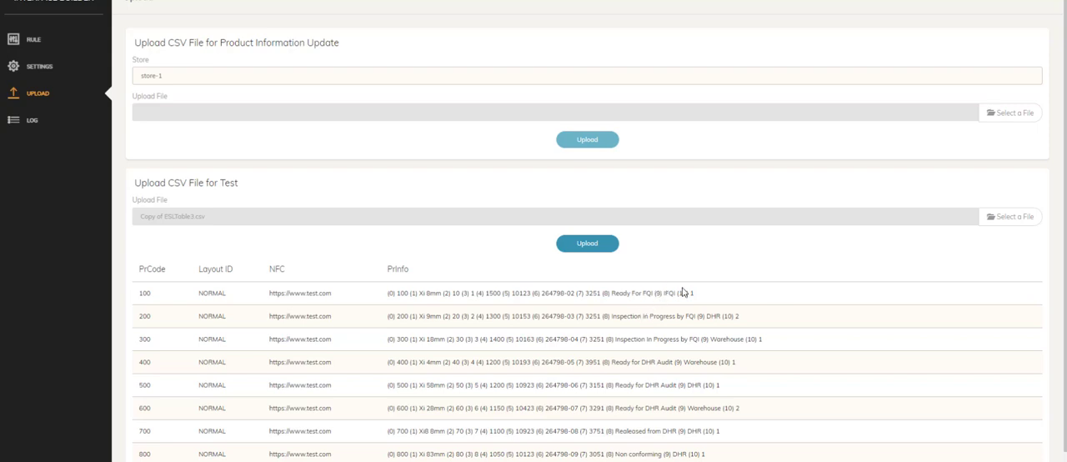
Highlight the (10) entries of products 100 and 200 in the test results and look through the remaining rows.
drag(678, 293, 692, 294)
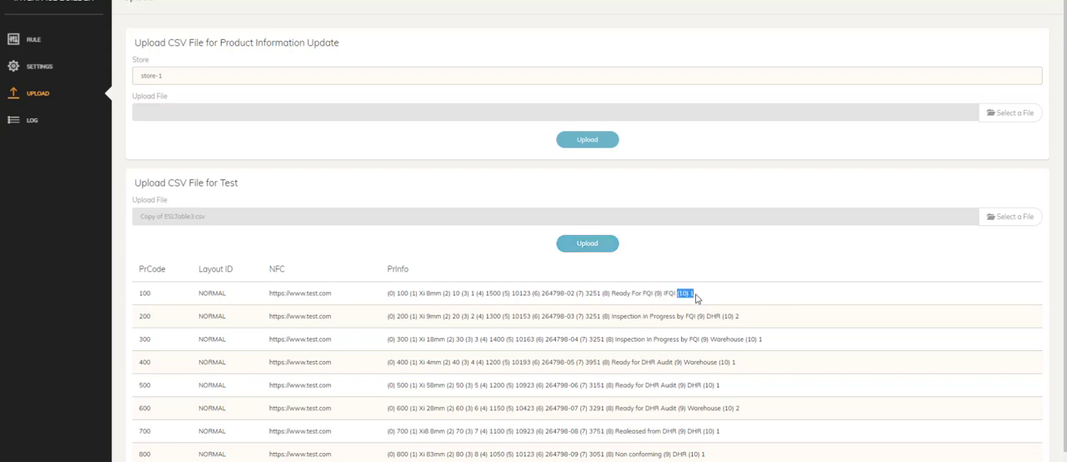
drag(721, 316, 738, 316)
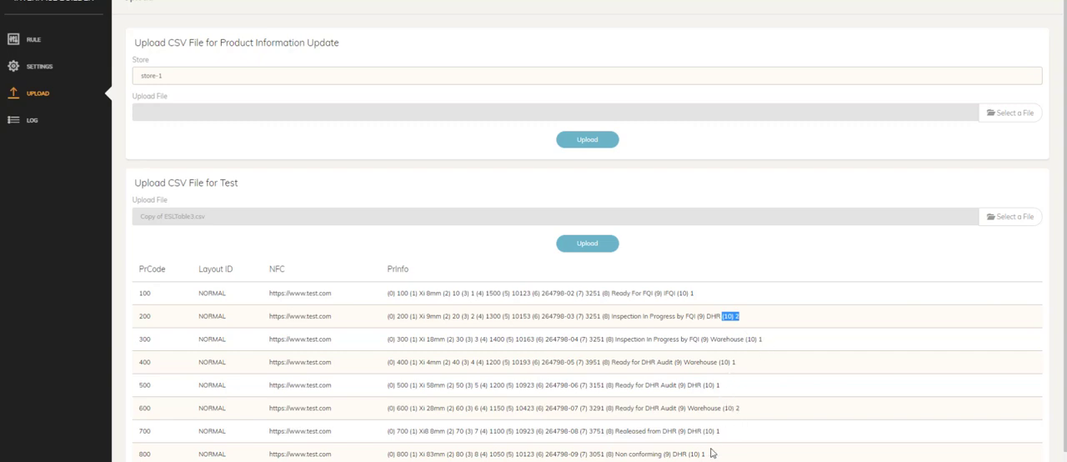
scroll(712, 450, down, 1)
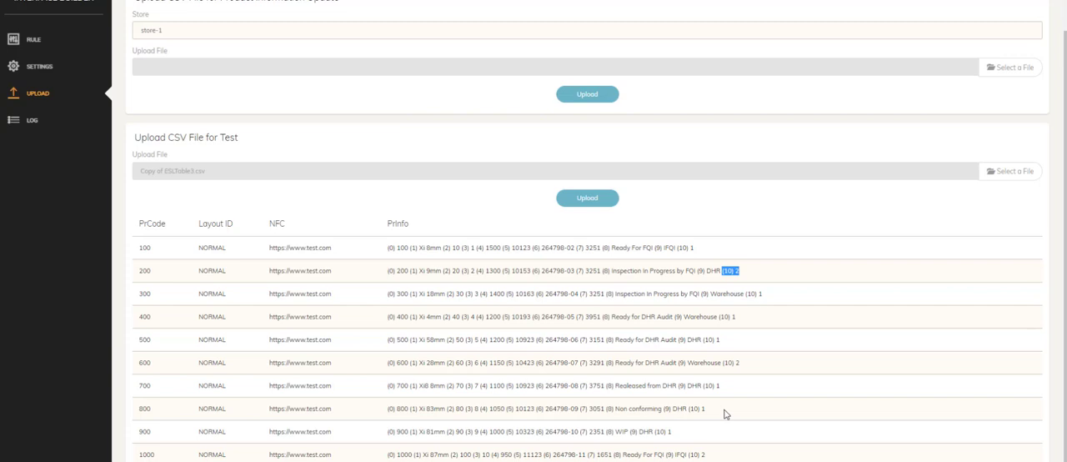
scroll(727, 457, up, 1)
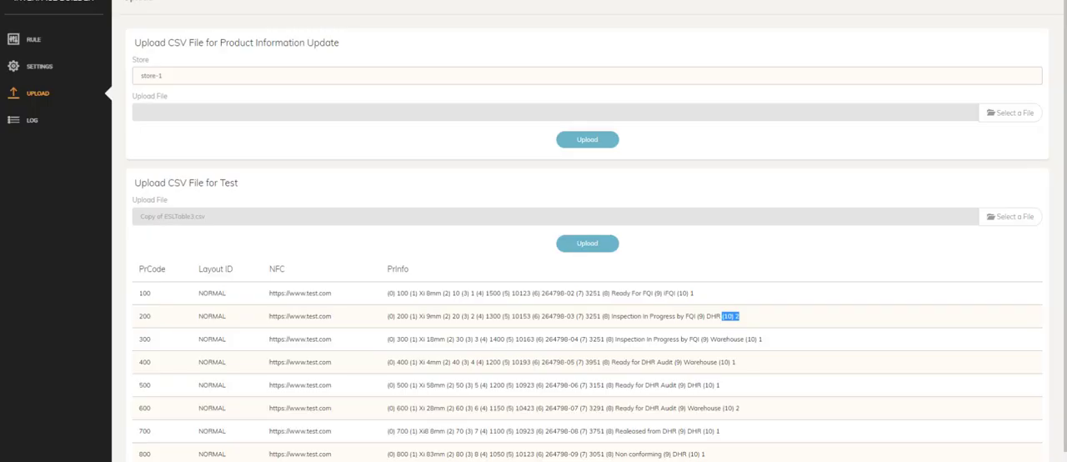
View the rule's Product Info #10 definition and compare it with the Template column in the Excel table.
click(38, 40)
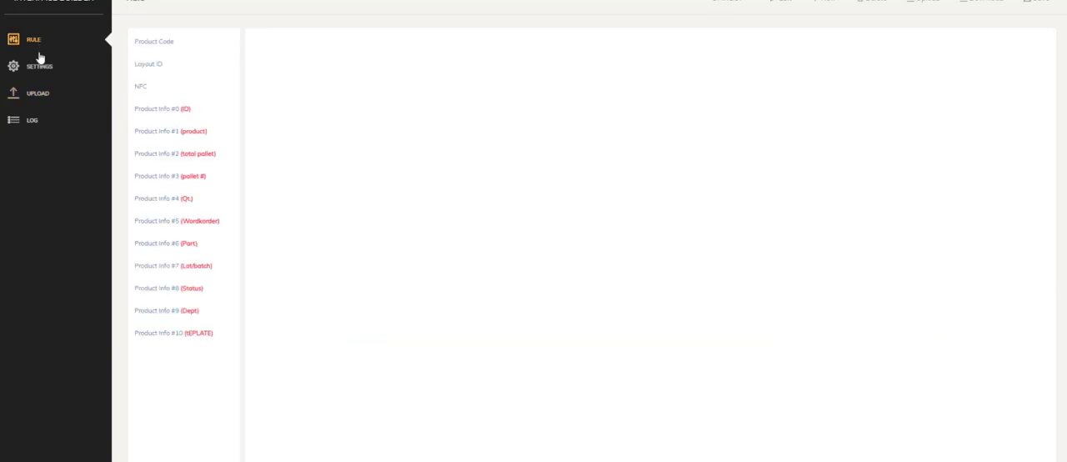
click(198, 339)
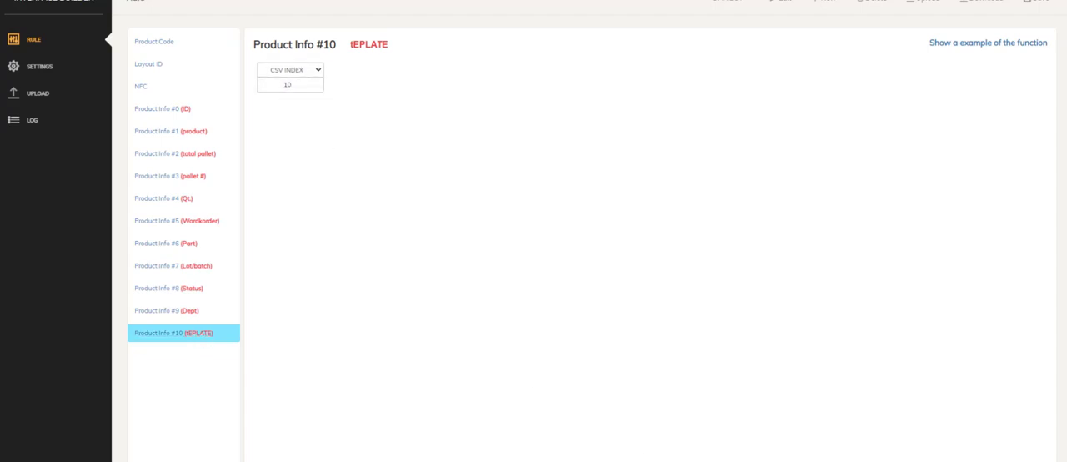
key(alt+Tab)
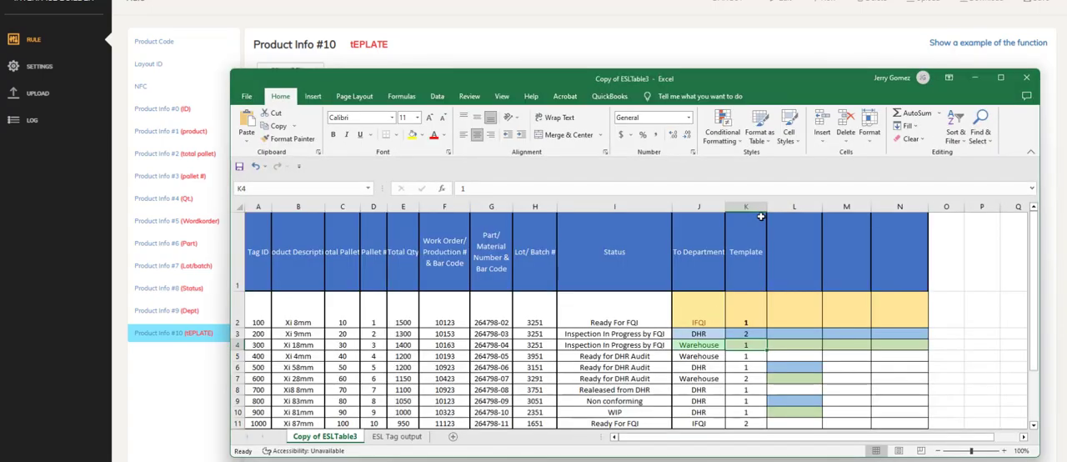
click(741, 257)
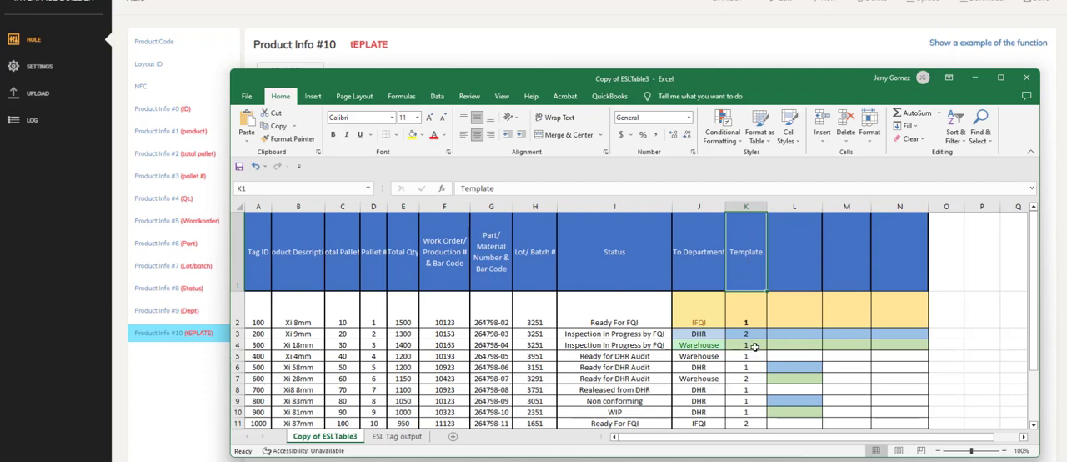
scroll(749, 319, down, 2)
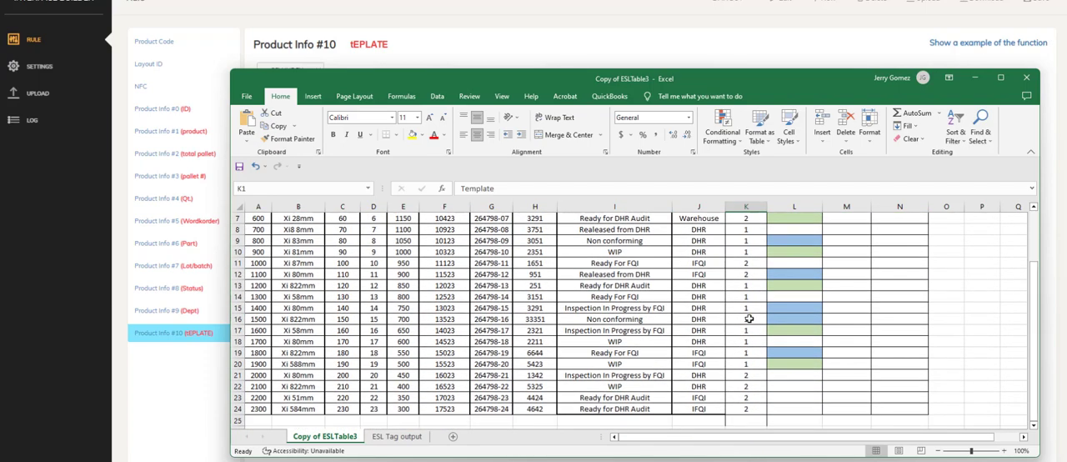
scroll(749, 319, up, 2)
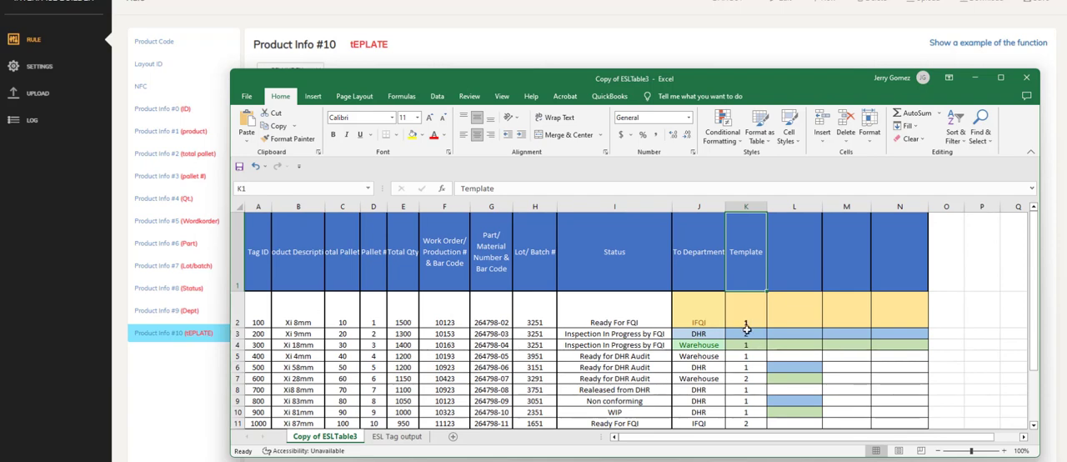
scroll(748, 350, down, 2)
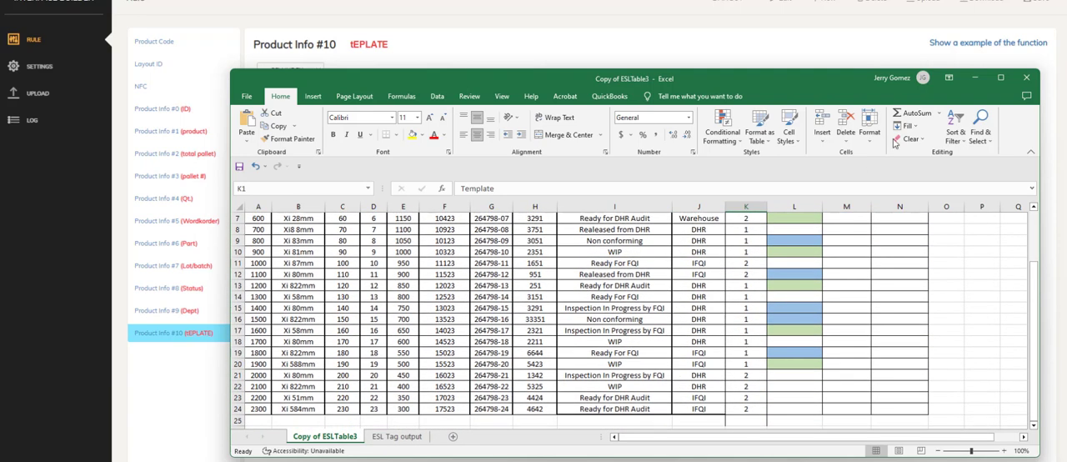
click(975, 78)
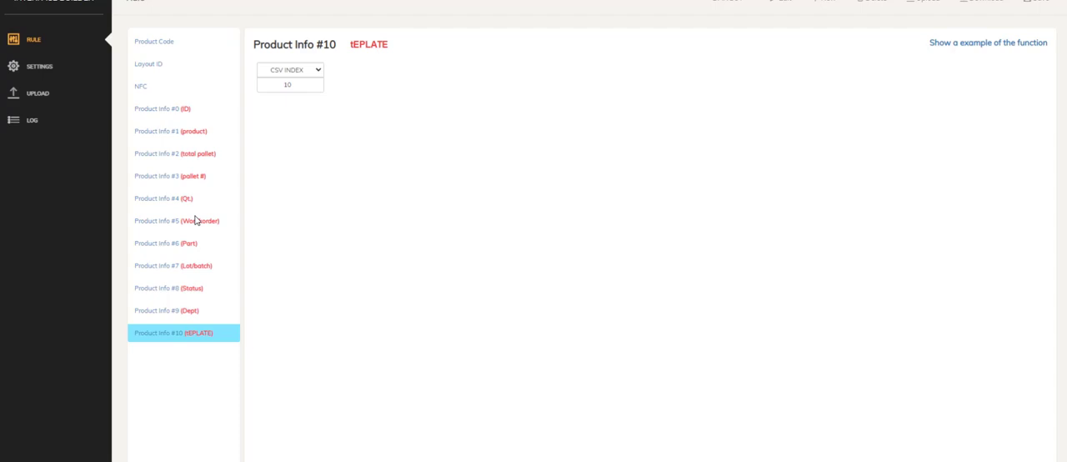
Change the rule's Layout ID function to IF-ELSE and add one comparison rule to its IF block.
click(42, 70)
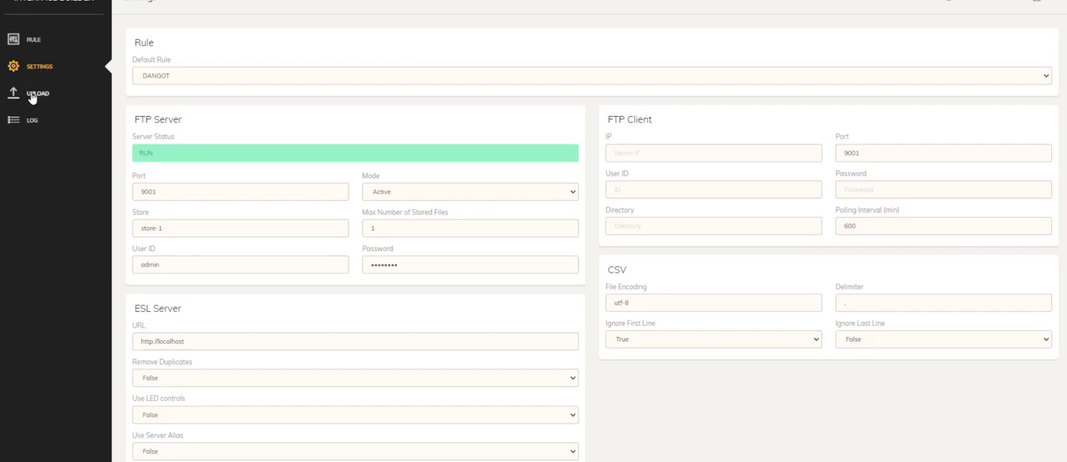
click(24, 46)
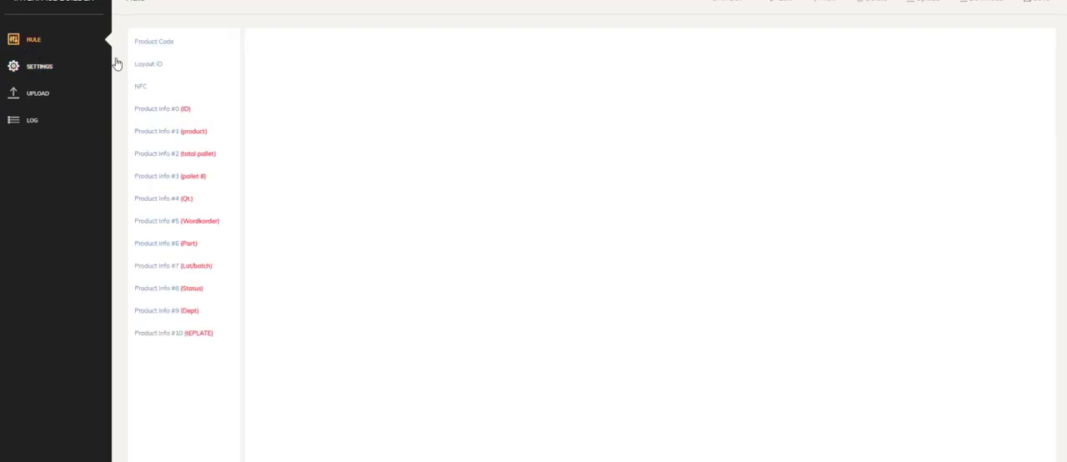
click(148, 66)
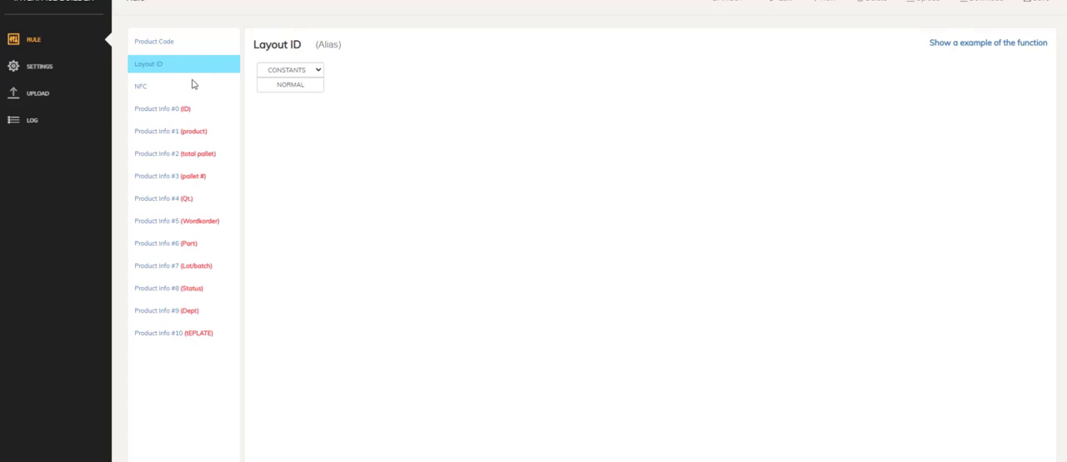
click(298, 70)
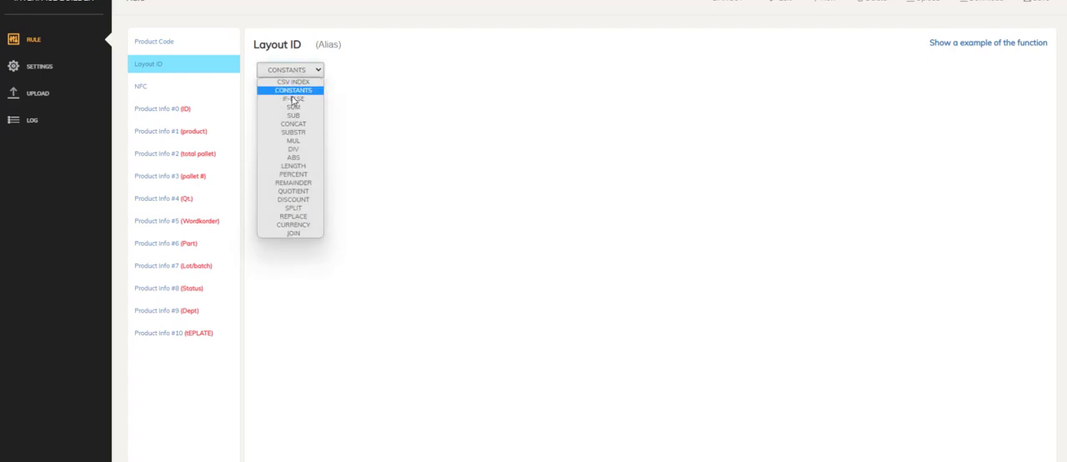
click(280, 99)
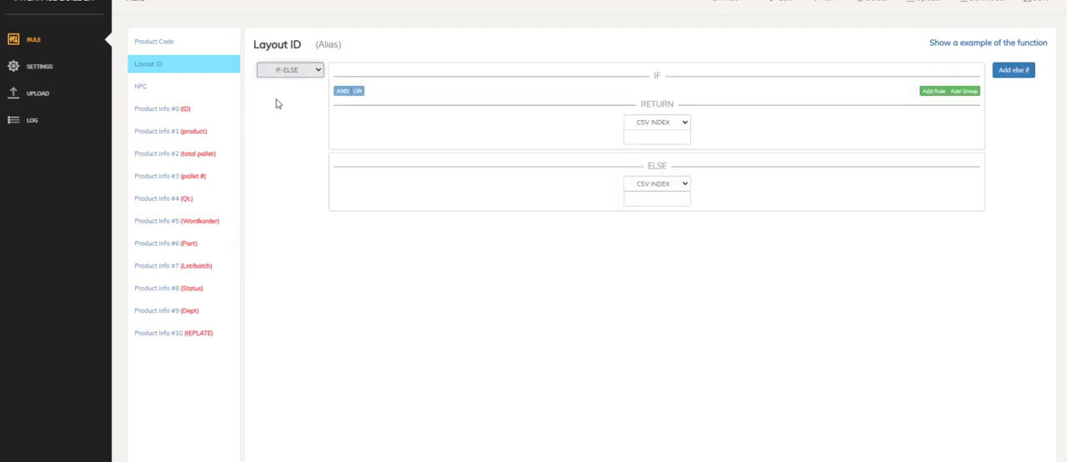
click(1017, 70)
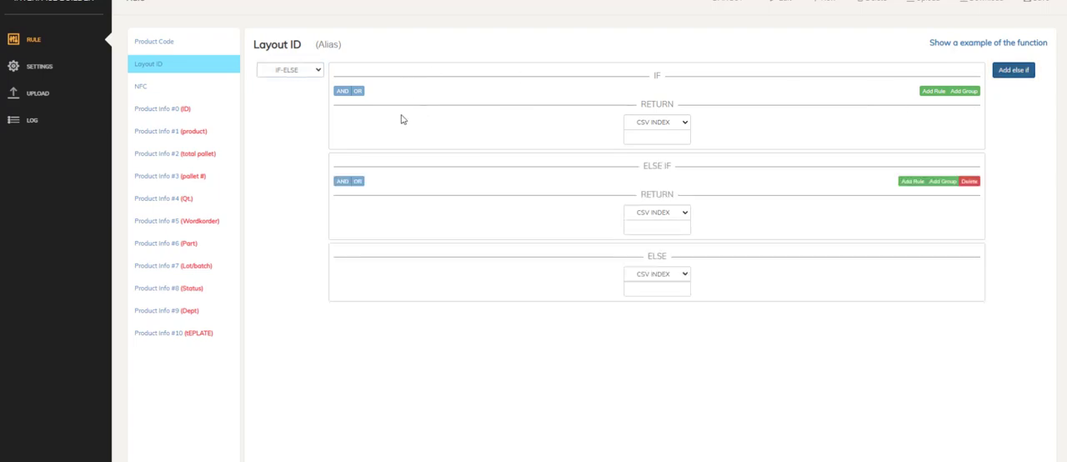
click(968, 181)
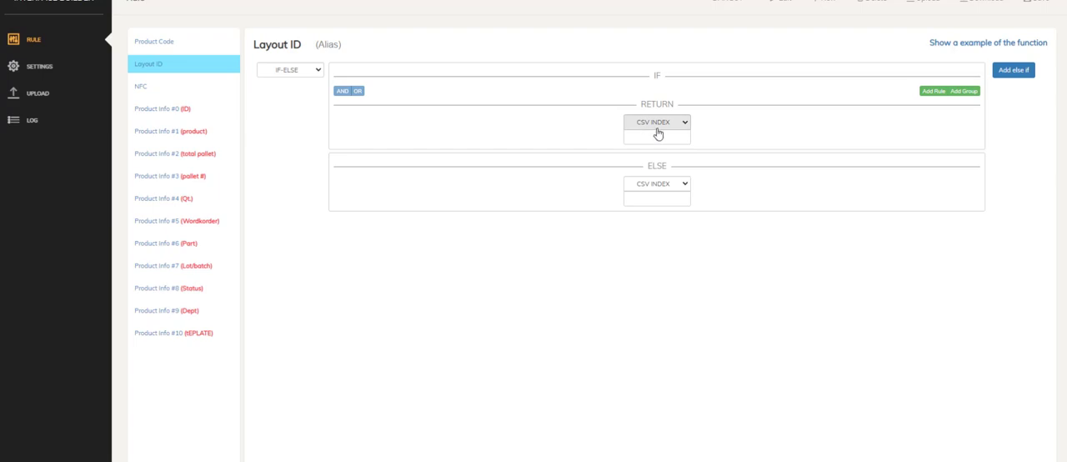
click(935, 92)
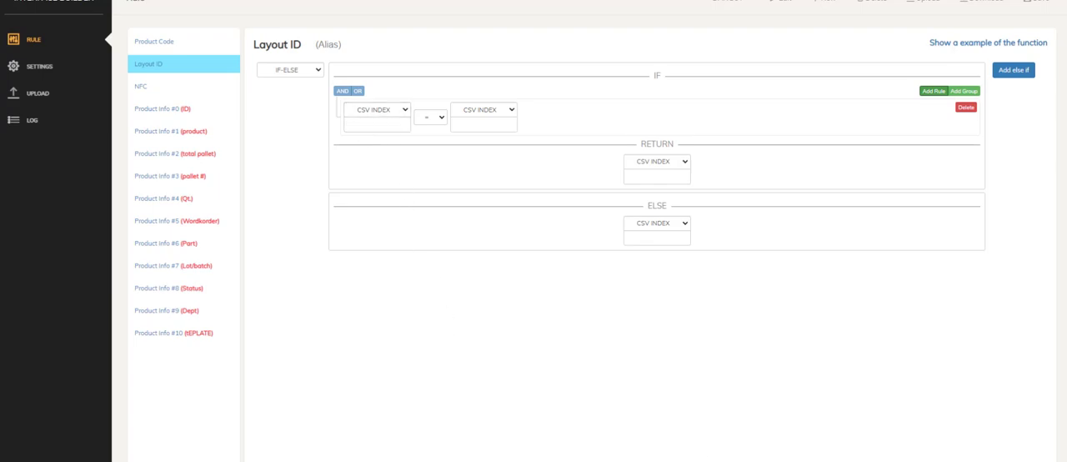
Check the Template column K in the Excel table, then return to the Layout ID rule.
key(alt+Tab)
scroll(801, 229, up, 2)
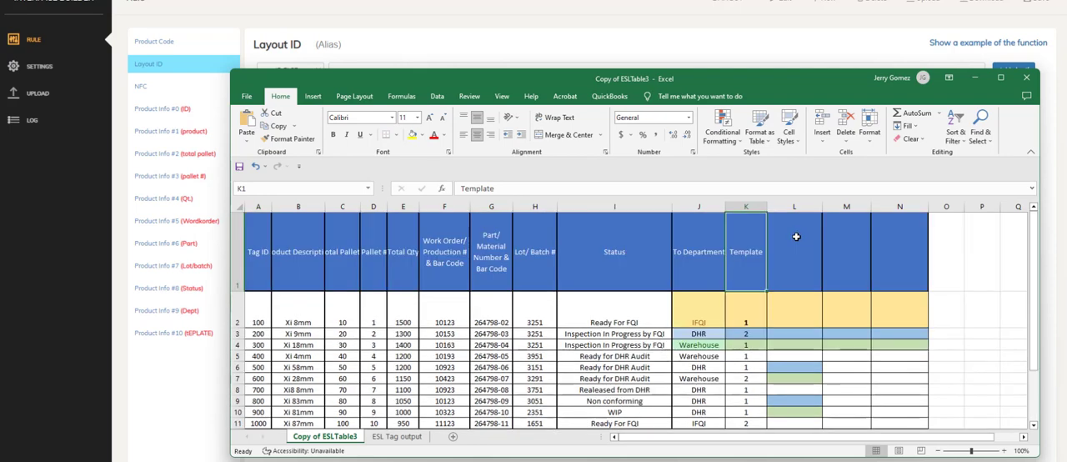
click(746, 206)
click(975, 78)
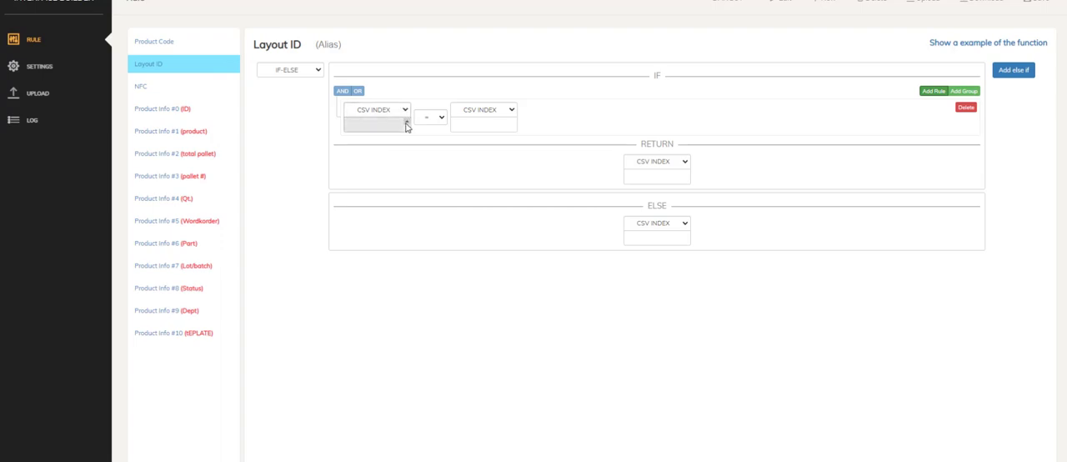
Fill in the IF comparison with CSV index 10 on the first side and CSV index 1 on the second.
click(407, 128)
click(407, 123)
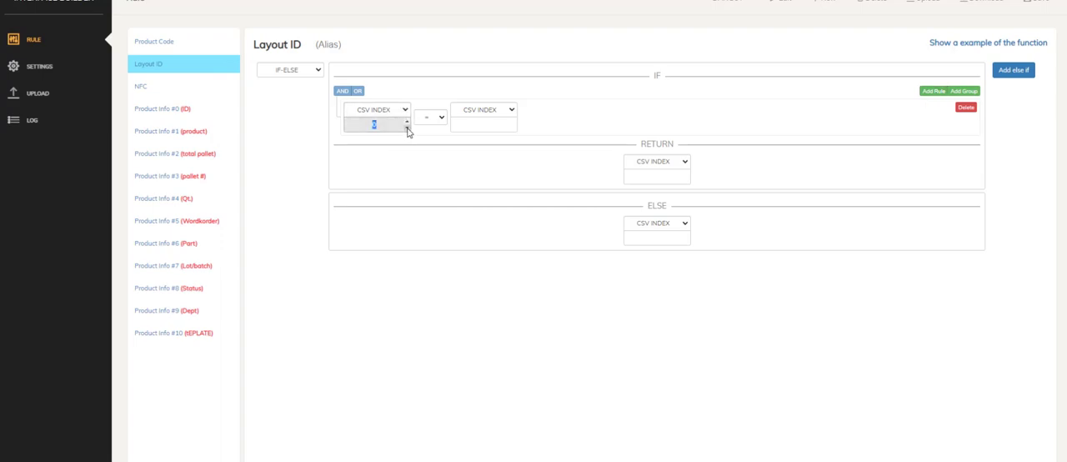
click(407, 124)
click(408, 122)
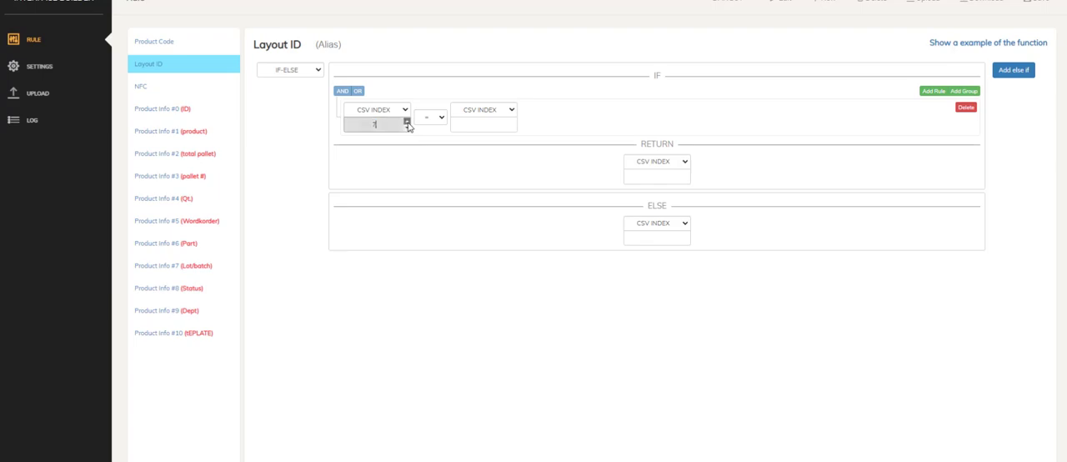
click(407, 123)
click(408, 122)
click(407, 122)
click(407, 122)
click(408, 123)
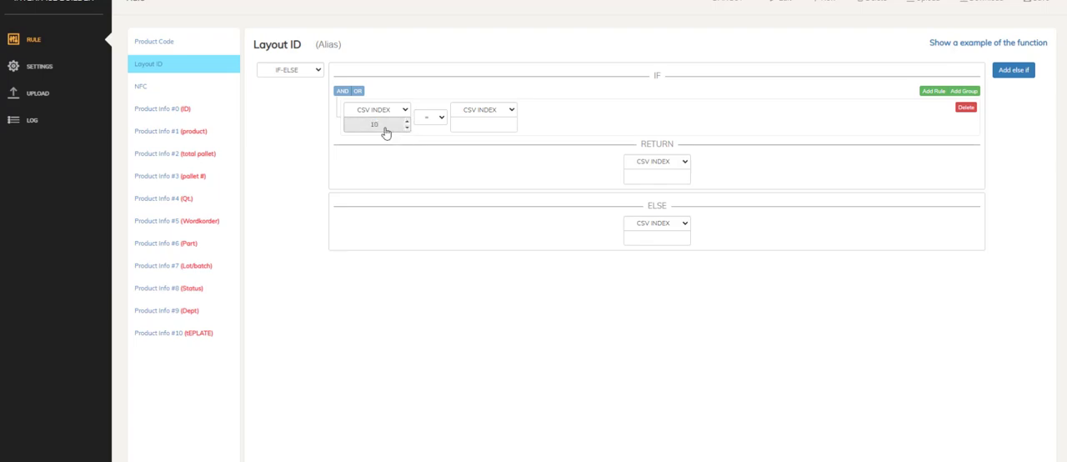
click(515, 123)
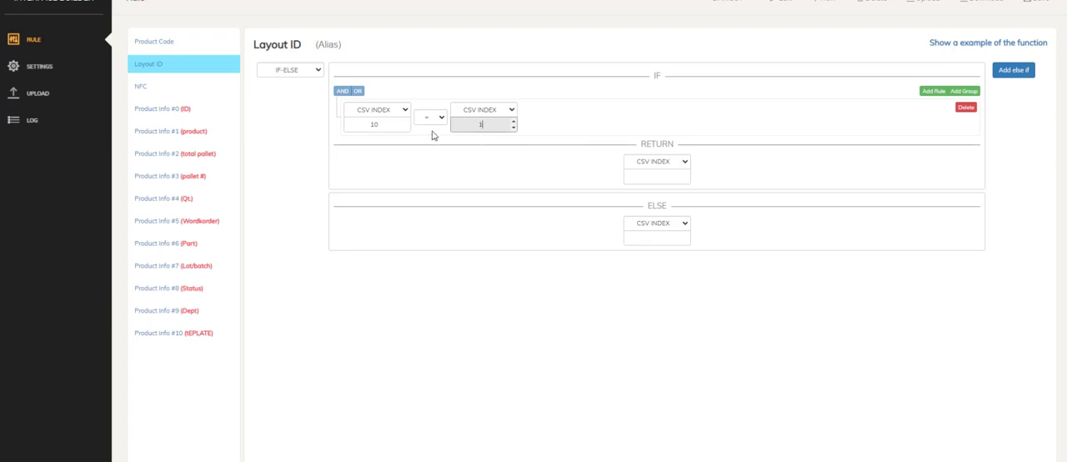
Bring up the Excel table to recheck its Template column, then return to the Layout ID rule.
click(390, 131)
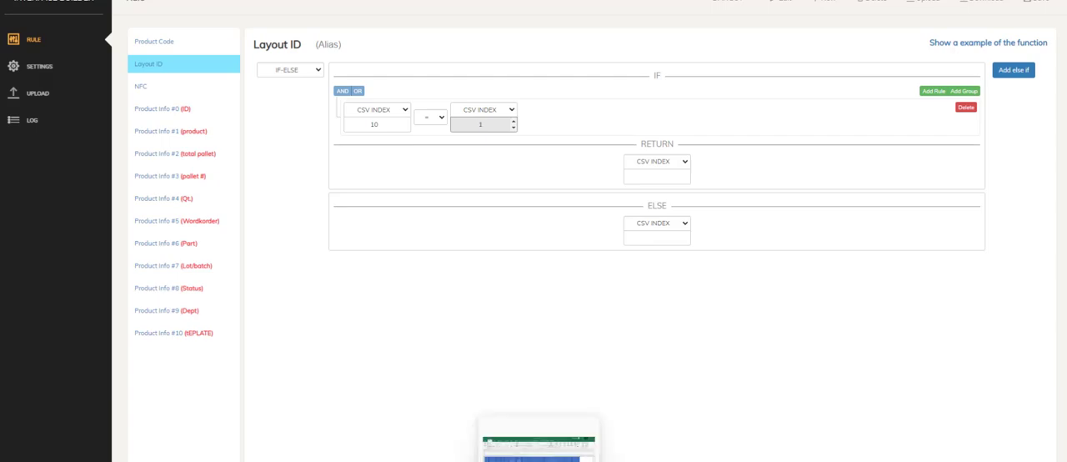
click(538, 461)
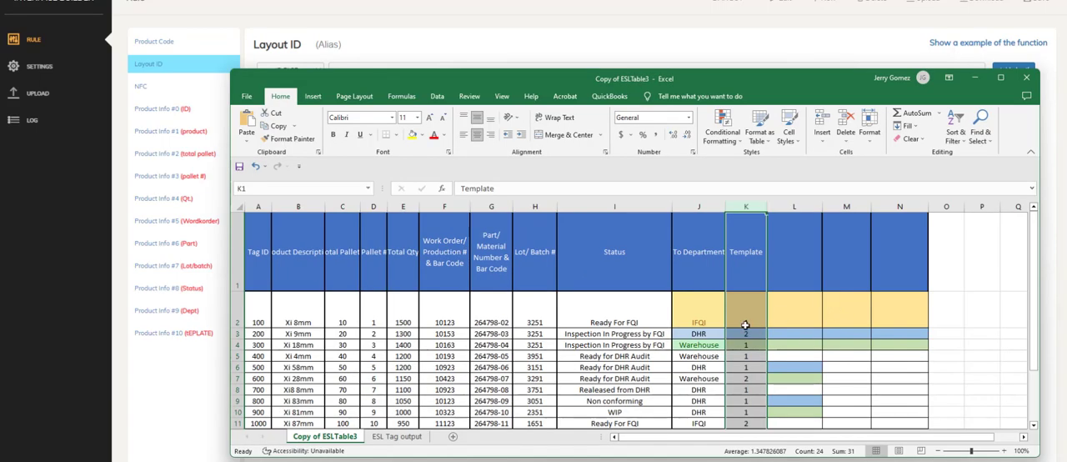
click(975, 76)
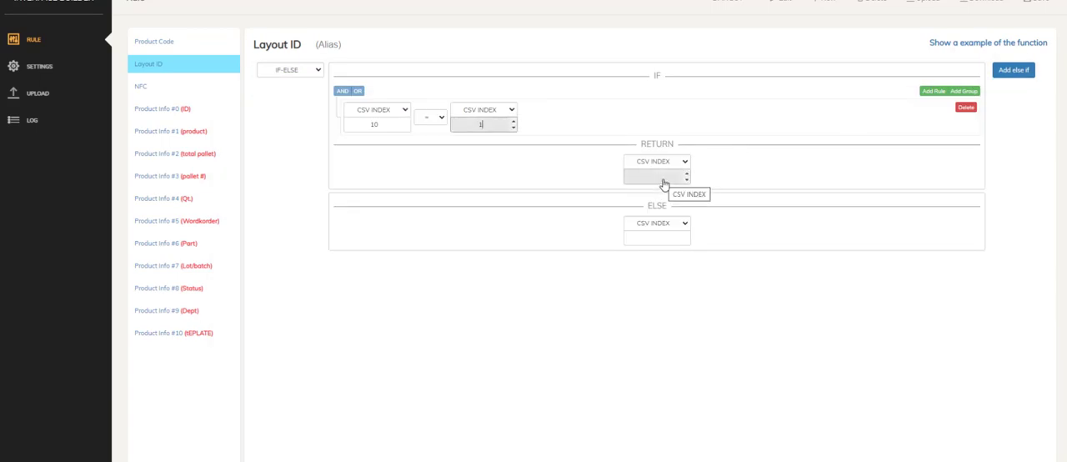
Make the IF block return the constant NORMAL1.
click(657, 166)
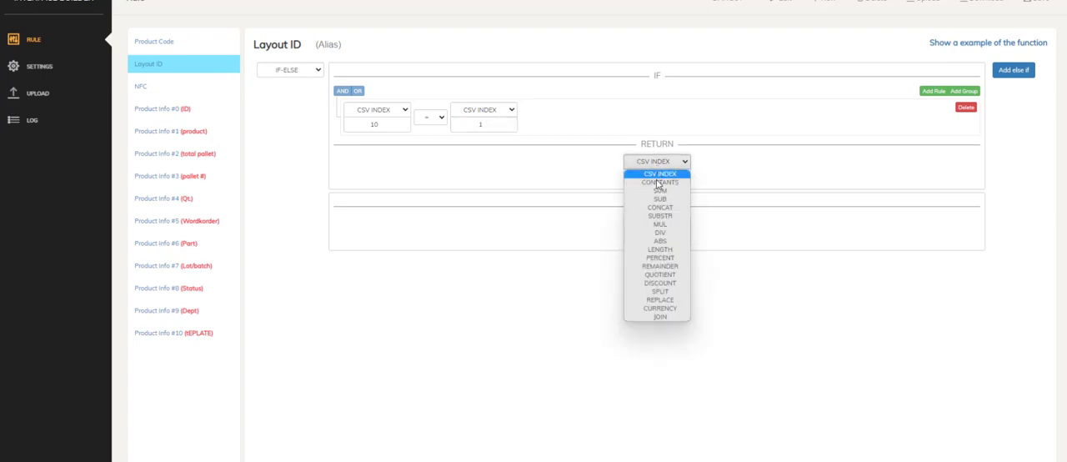
click(660, 182)
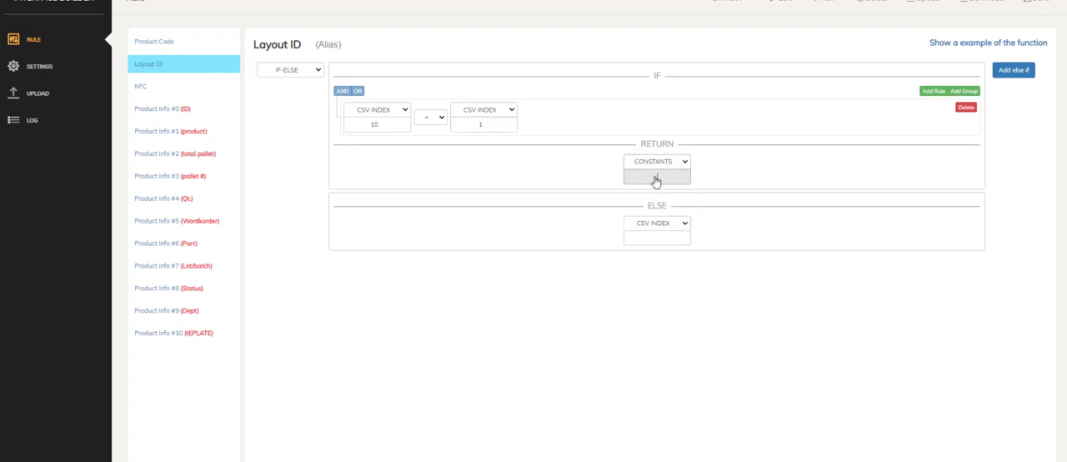
text(NORMAL1)
Add an ELSE IF block with one comparison rule testing whether CSV index 10 equals CSV index 2.
click(1014, 73)
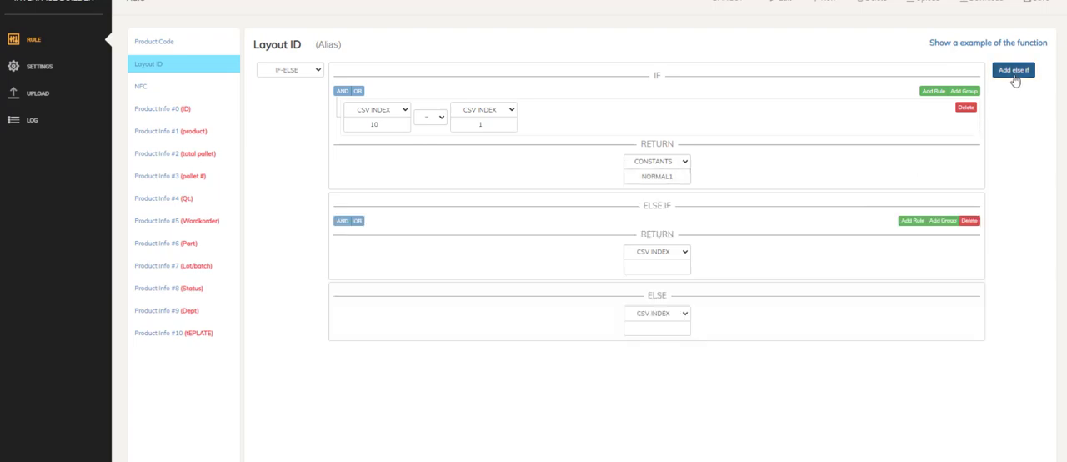
click(914, 222)
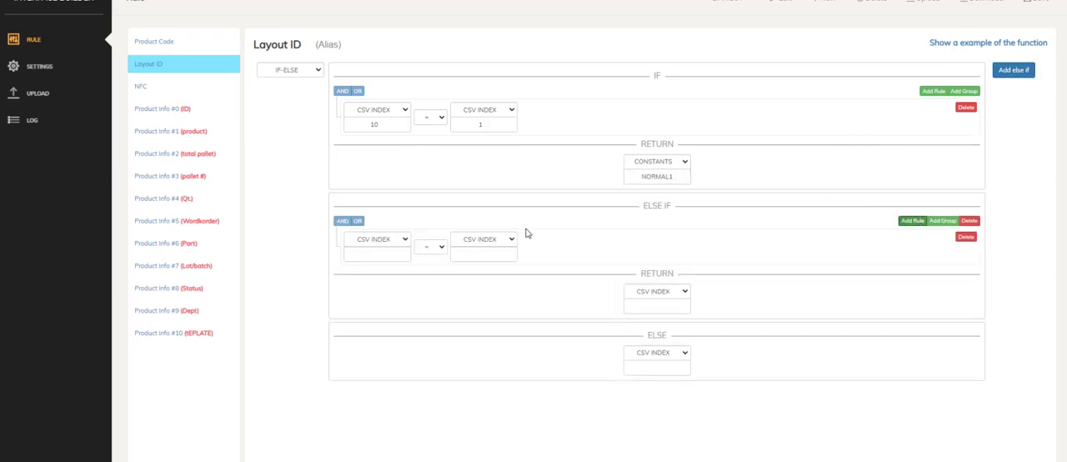
click(407, 256)
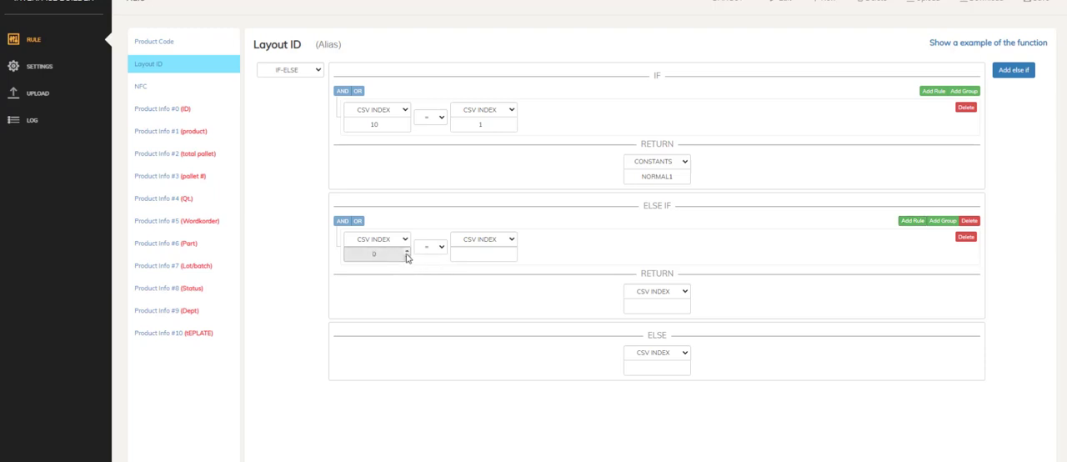
click(408, 253)
click(408, 252)
click(407, 252)
click(408, 252)
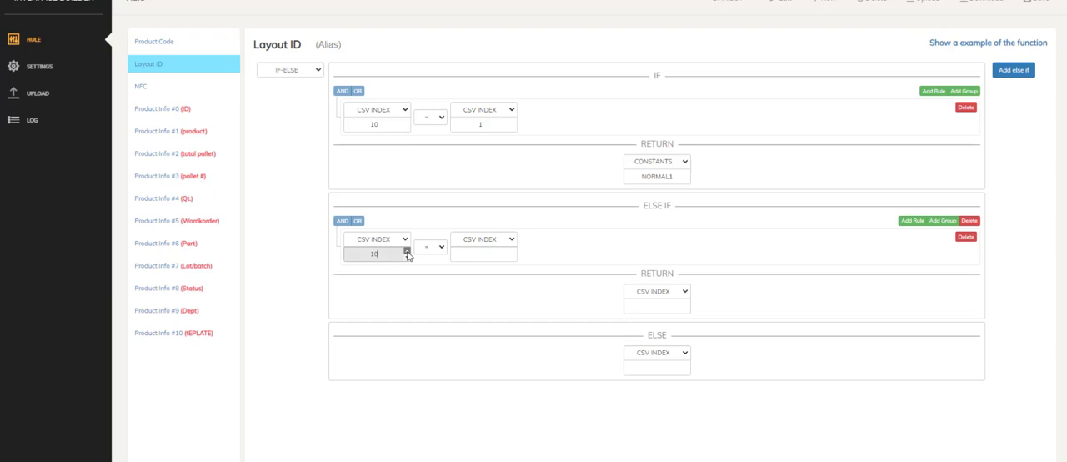
click(484, 255)
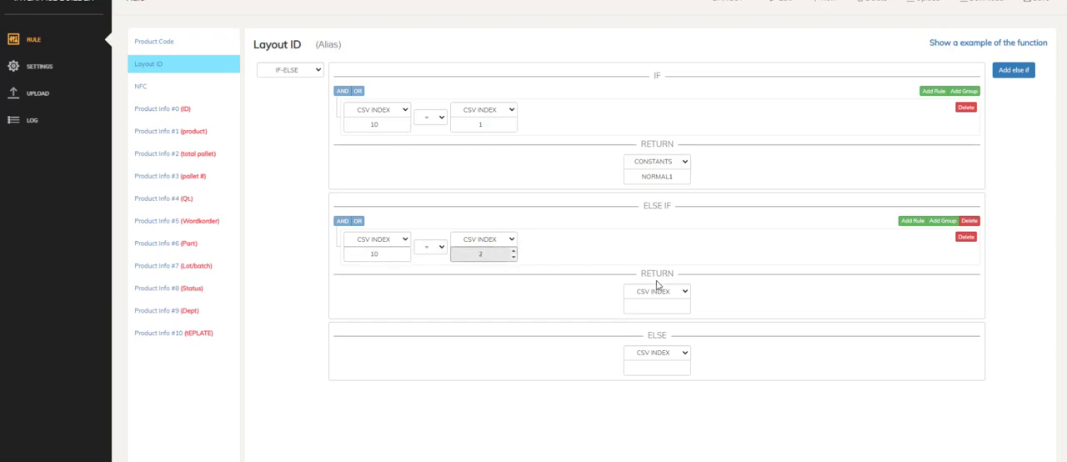
Make the ELSE IF block return the constant NORMAL2.
click(655, 308)
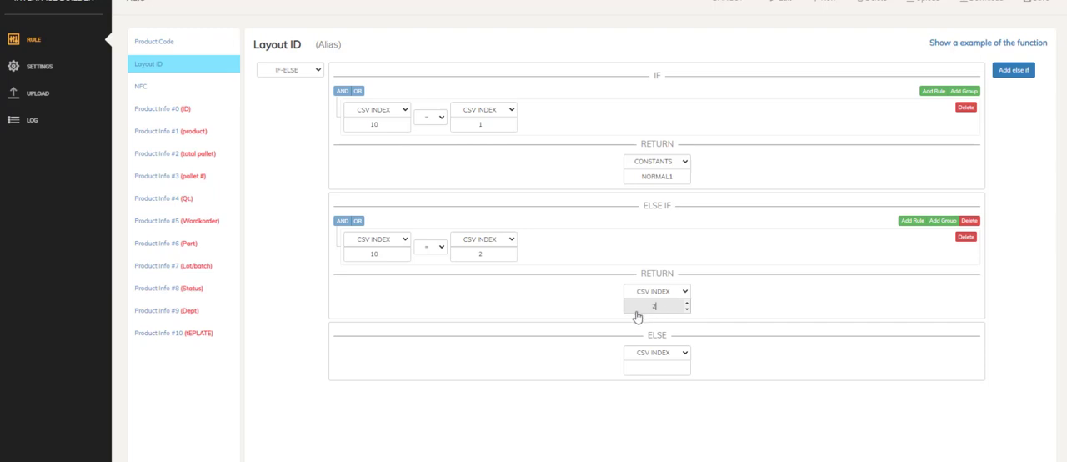
click(647, 293)
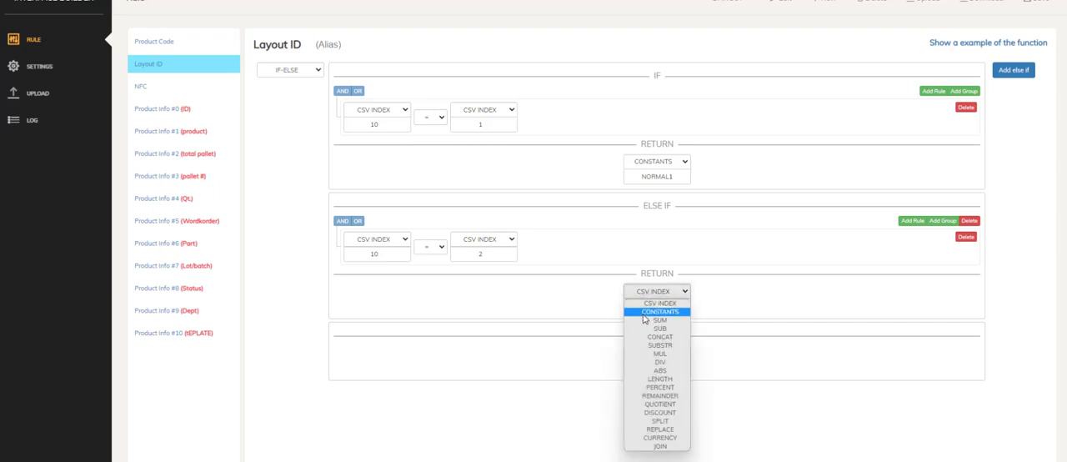
click(645, 313)
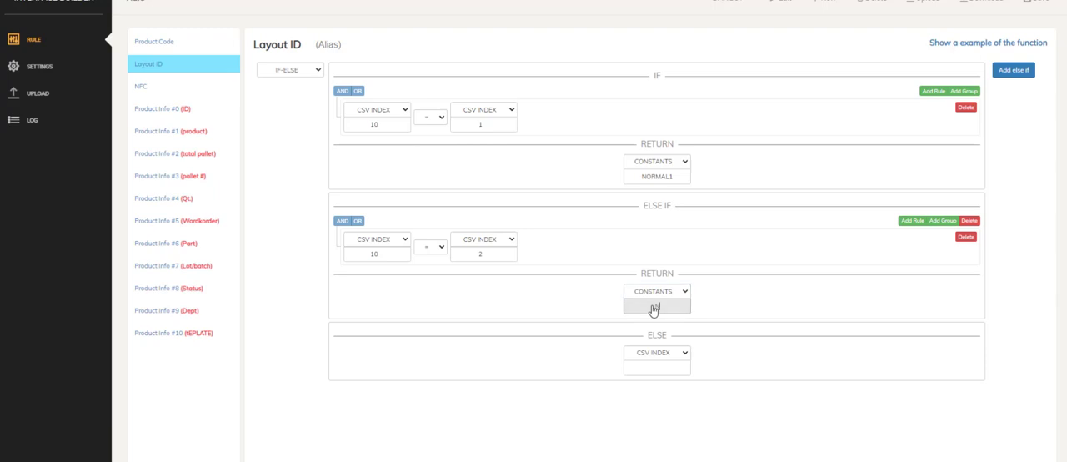
text(NORMAL2)
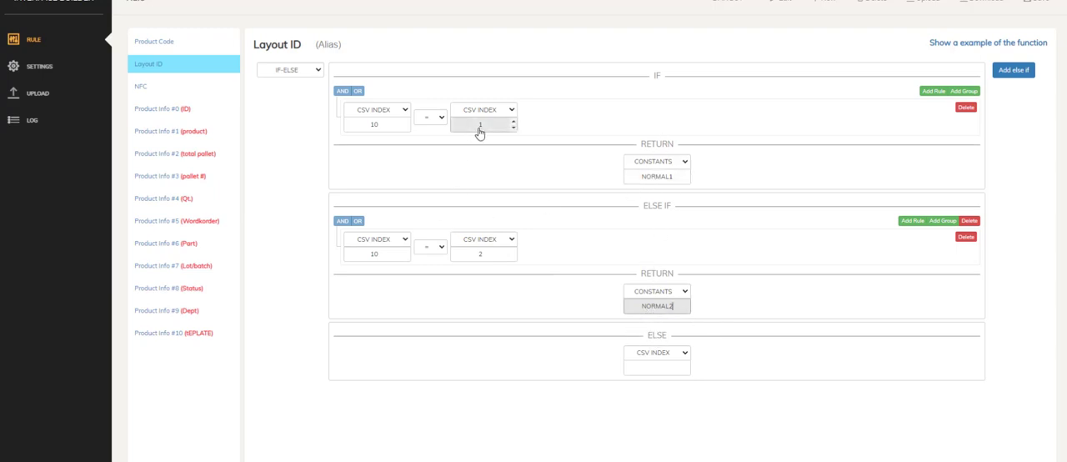
Set the ELSE result to the constant NORMAL and save the rule.
click(679, 356)
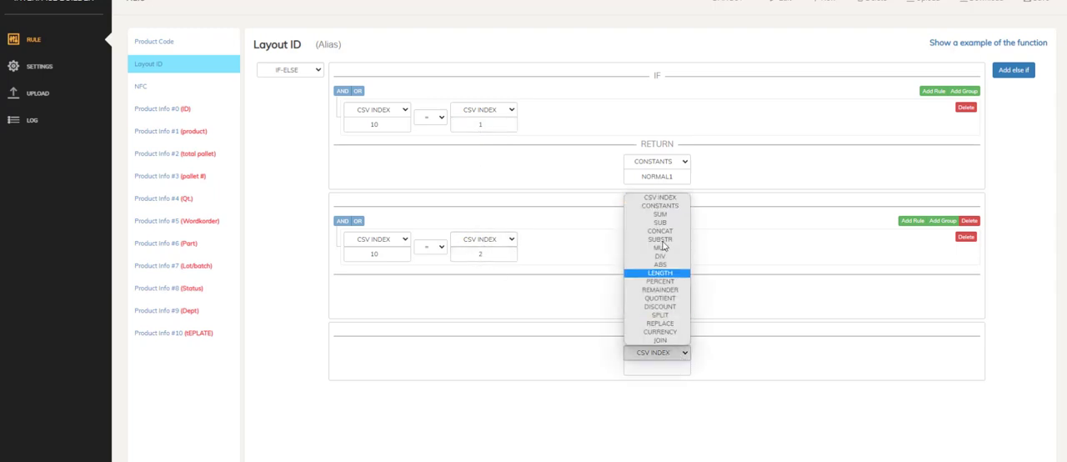
click(660, 207)
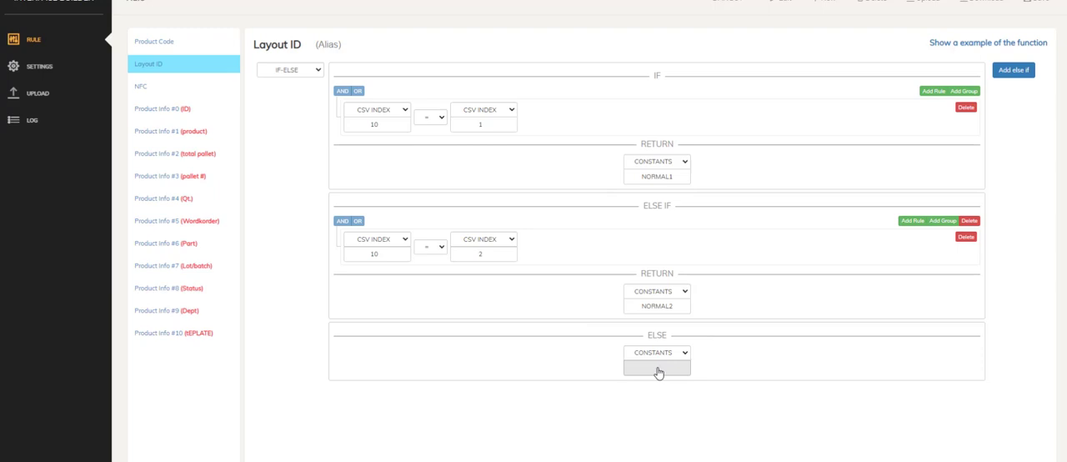
click(658, 373)
text(NORMAL)
click(1048, 2)
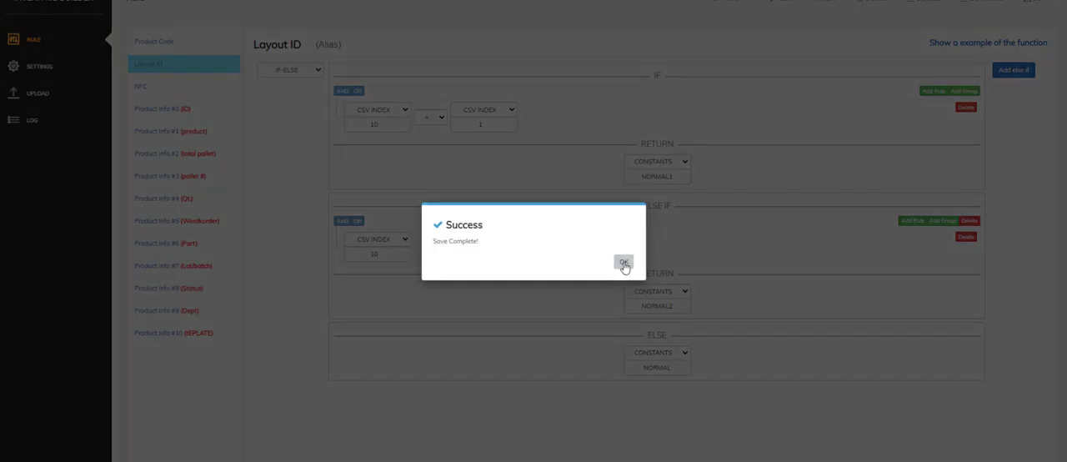
click(622, 261)
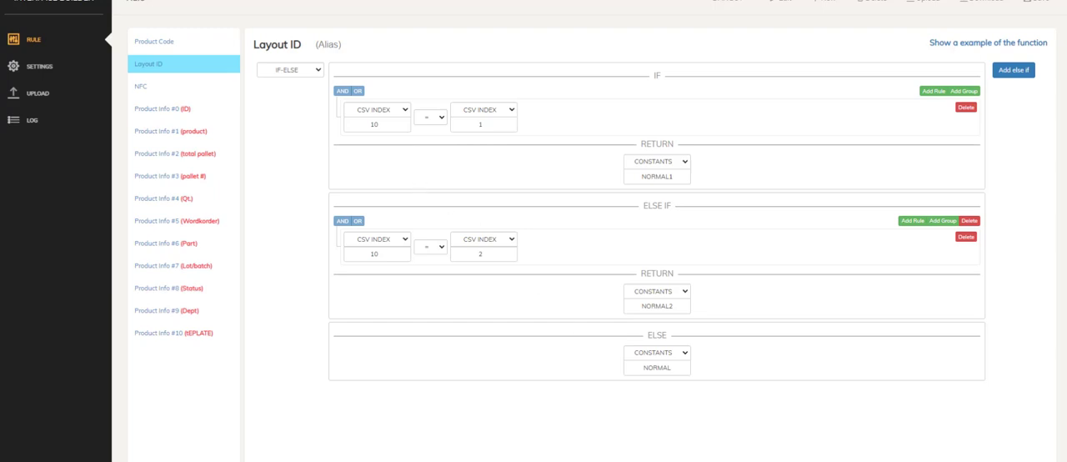
Switch to the Excel table and enlarge its window to show all the rows.
mouse_move(761, 461)
click(724, 461)
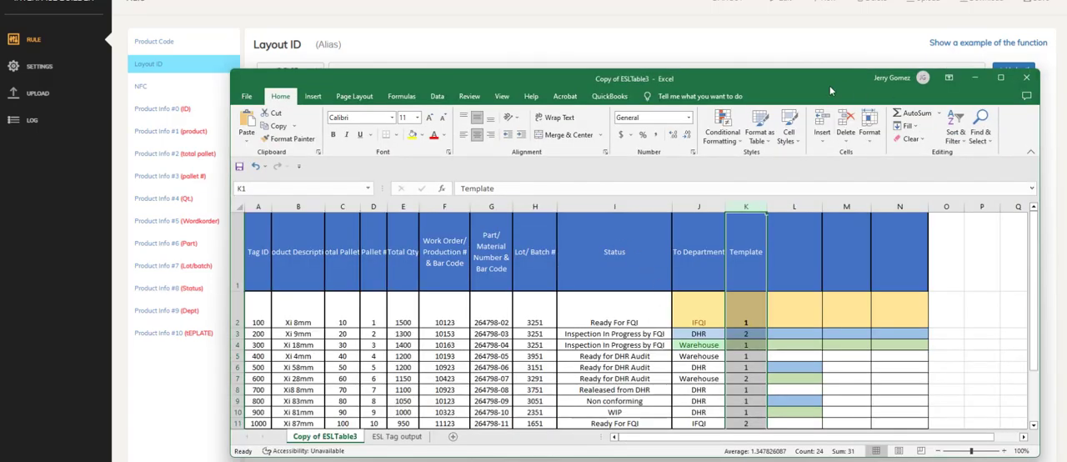
drag(829, 83, 821, 9)
click(990, 5)
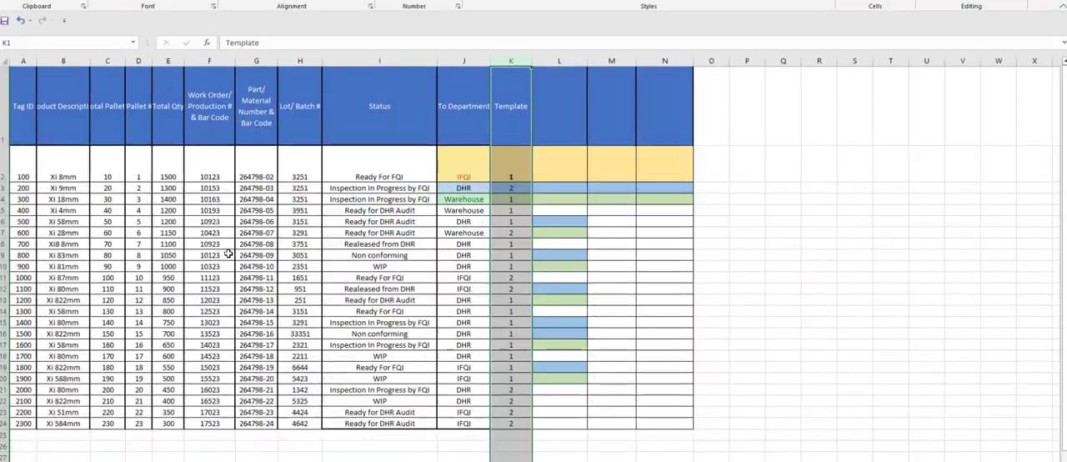
Examine the Template values in column K row by row alongside the colored cells next to them.
click(515, 179)
click(556, 174)
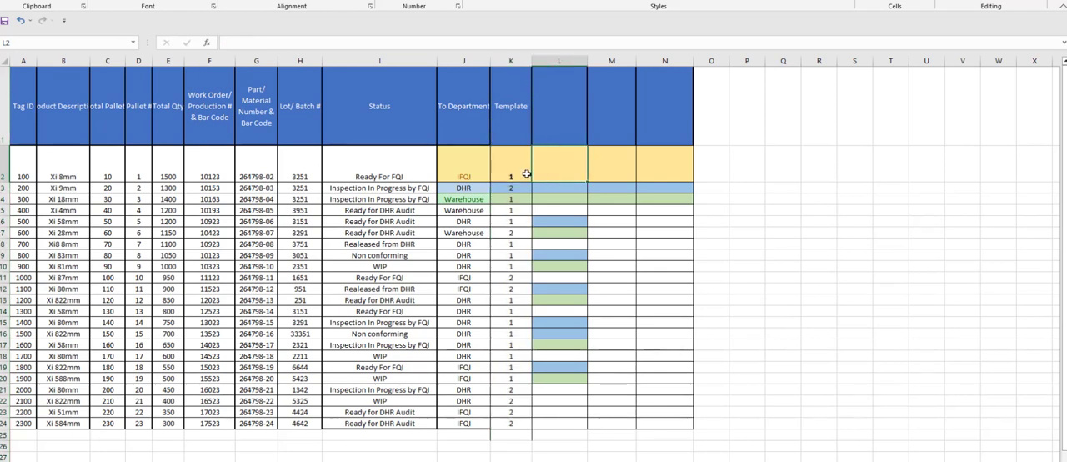
click(551, 185)
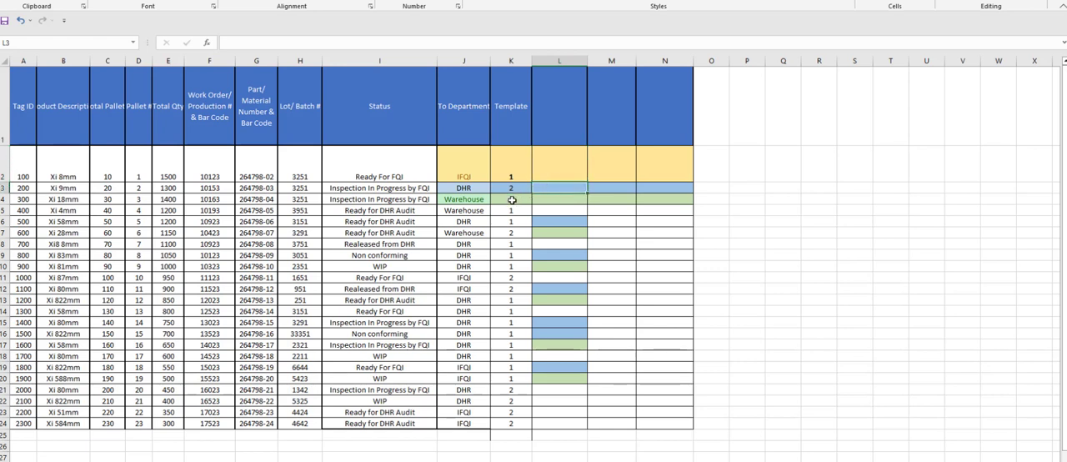
click(512, 199)
click(512, 211)
click(515, 230)
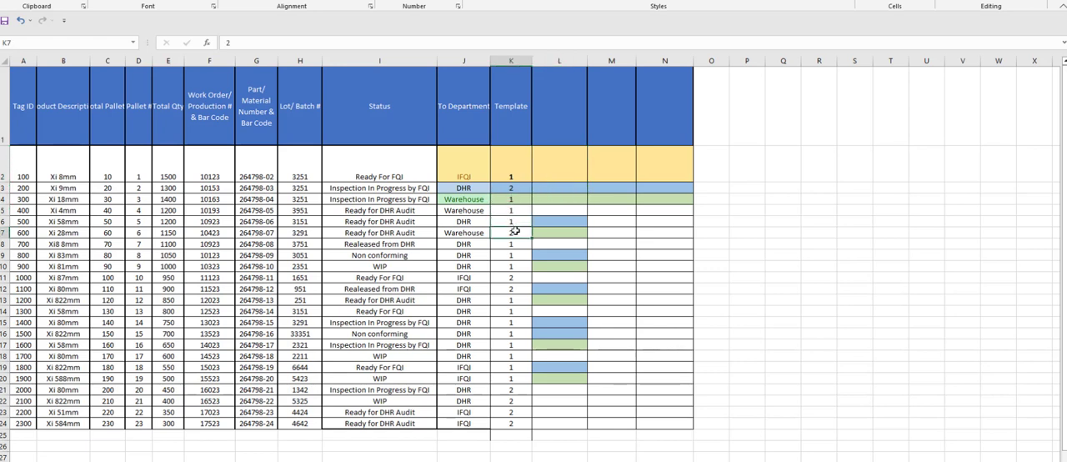
click(516, 225)
click(517, 236)
mouse_move(514, 178)
mouse_down()
mouse_move(510, 415)
mouse_move(510, 190)
mouse_up()
Clear the Template value in K24 for Tag ID 2300 and select that row from A24 to K24.
click(510, 425)
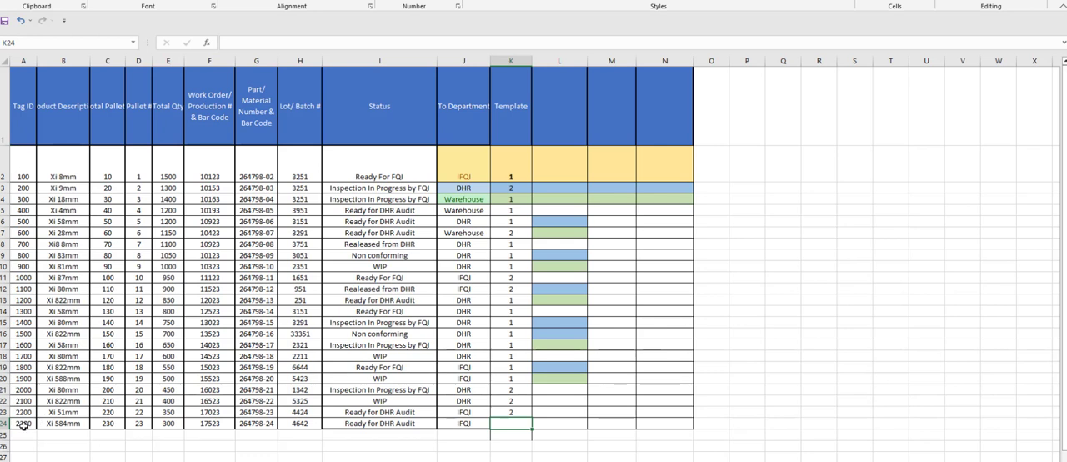
drag(23, 425, 512, 423)
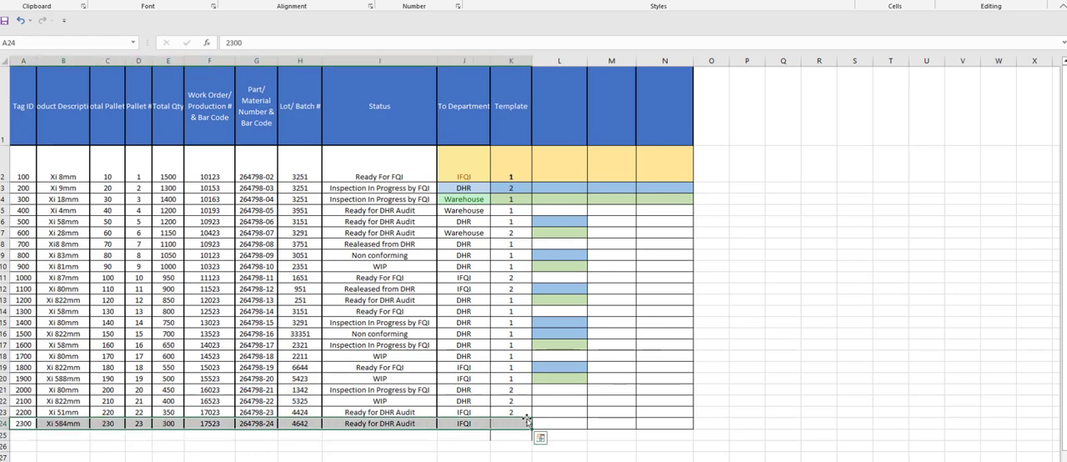